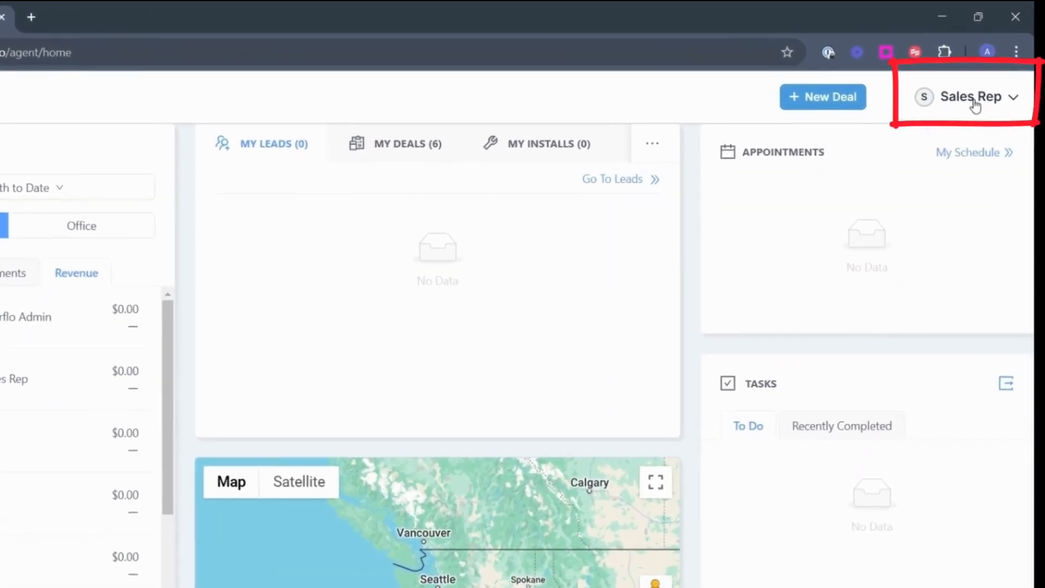
Open the Sales Rep account menu at the top right of the agent dashboard
left_click(975, 105)
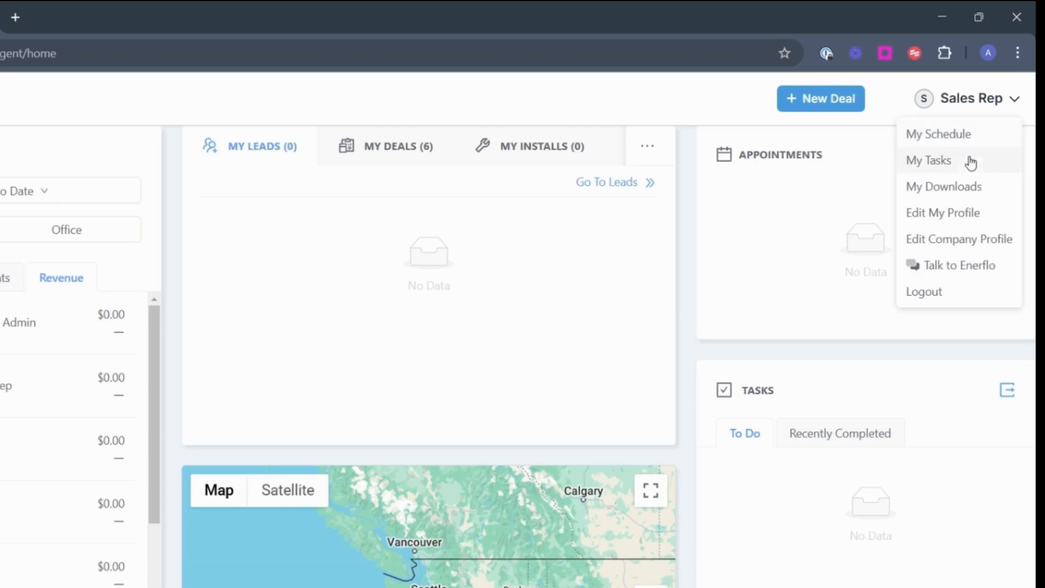
left_click(966, 218)
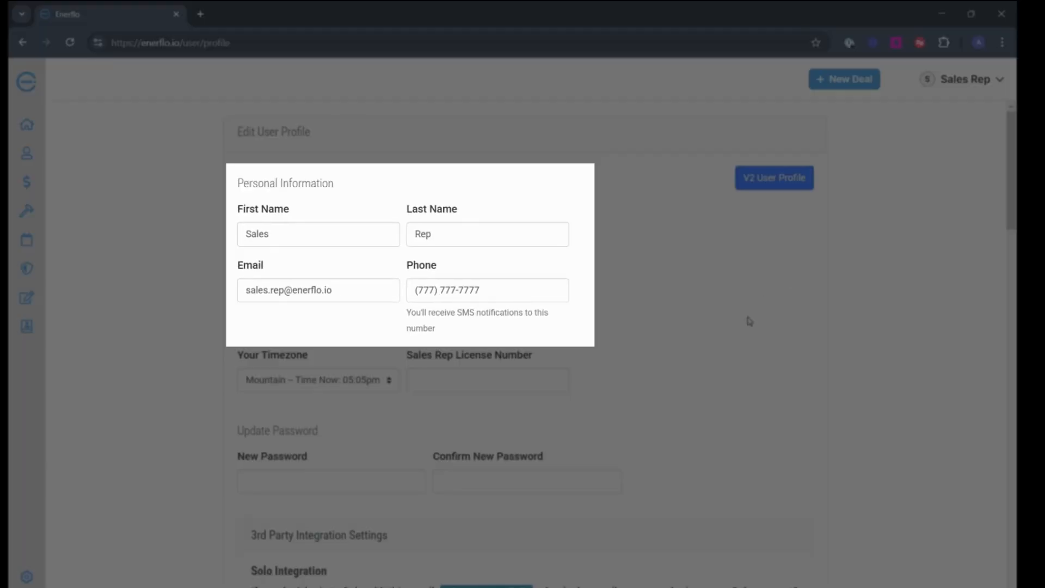
scroll(749, 321, "down", 2)
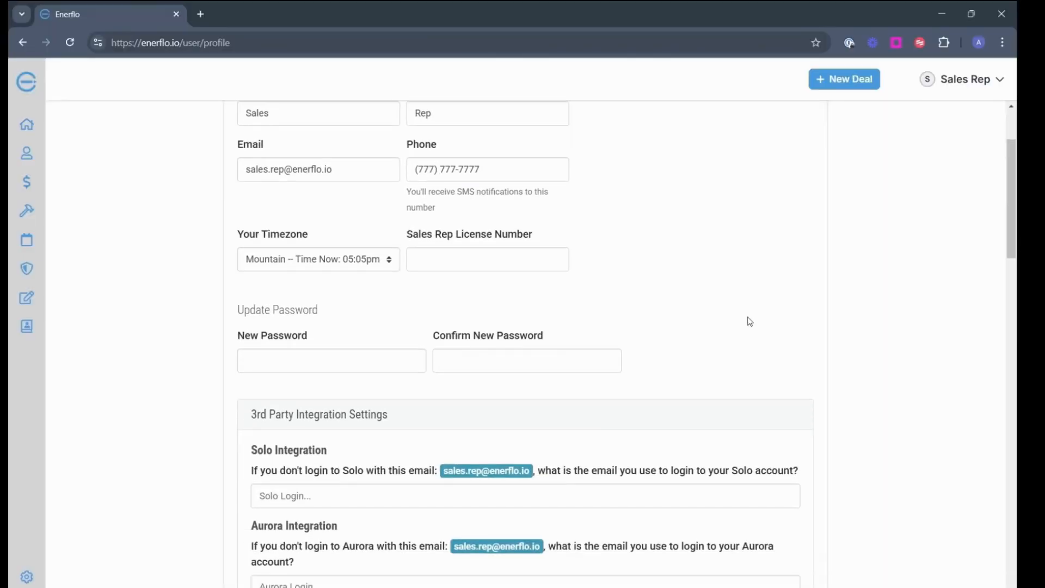
scroll(749, 321, "down", 2)
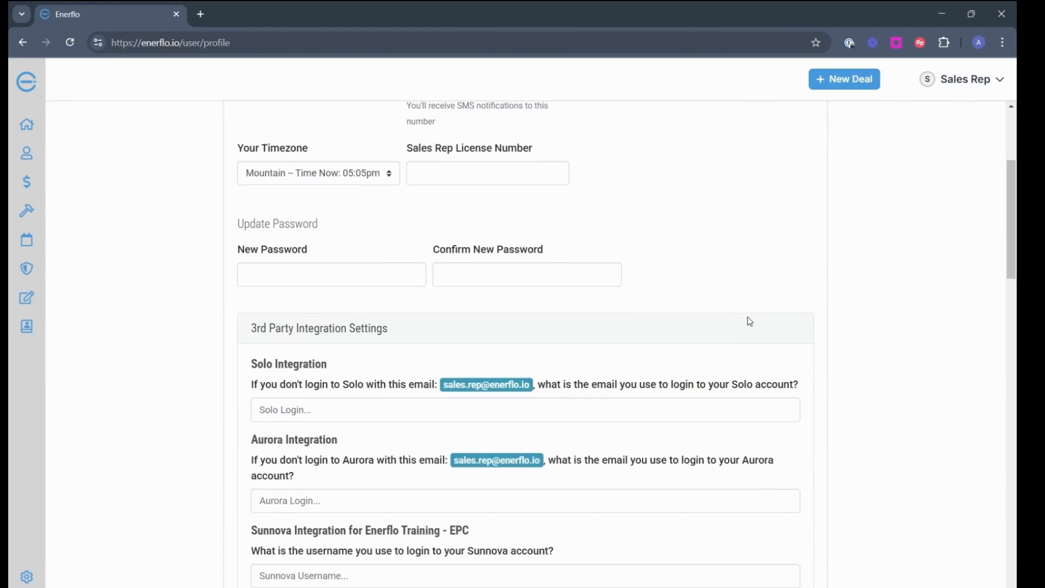
scroll(750, 321, "up", 3)
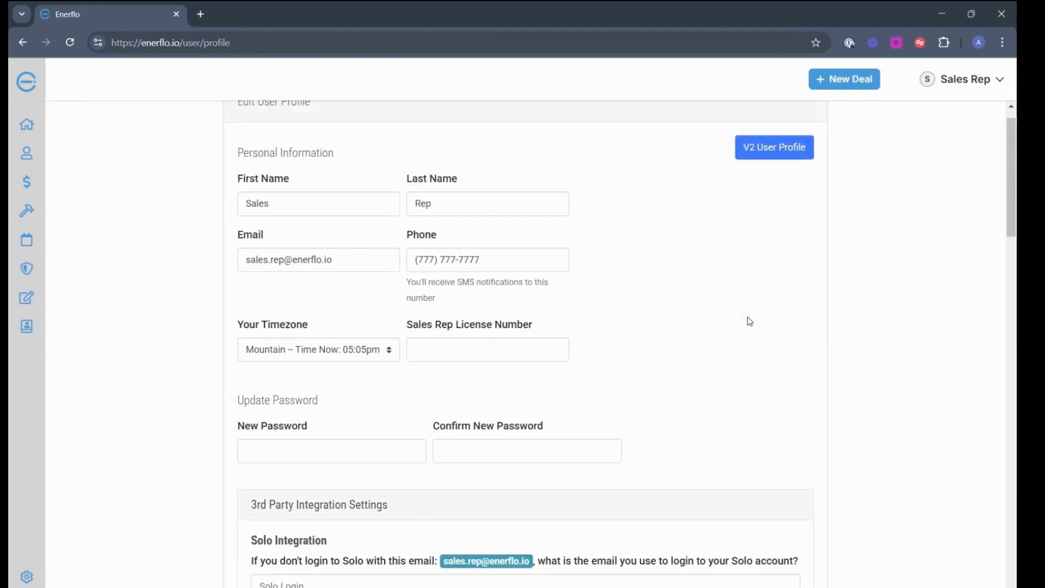
scroll(749, 321, "up", 1)
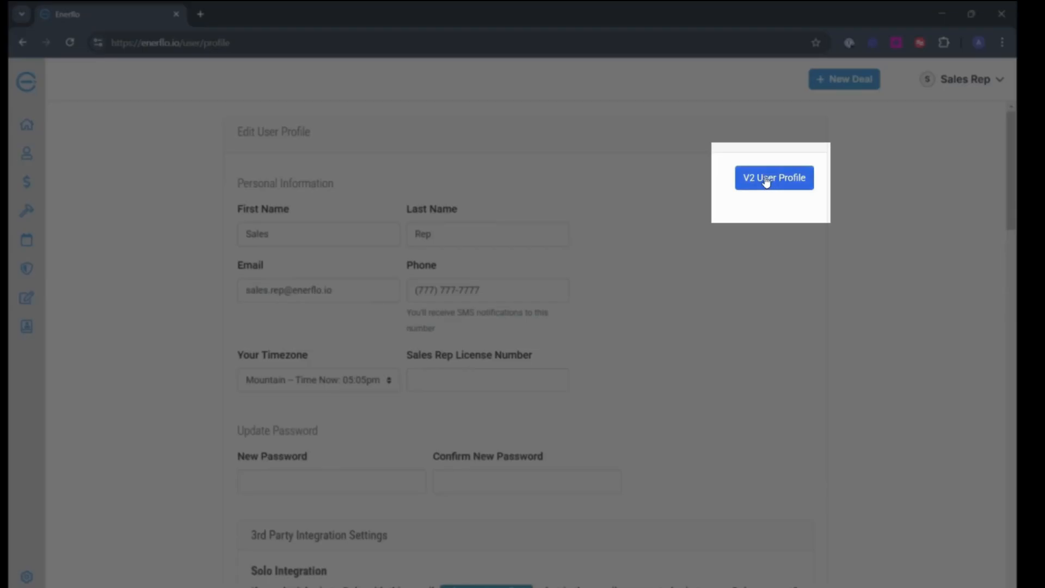
left_click(767, 181)
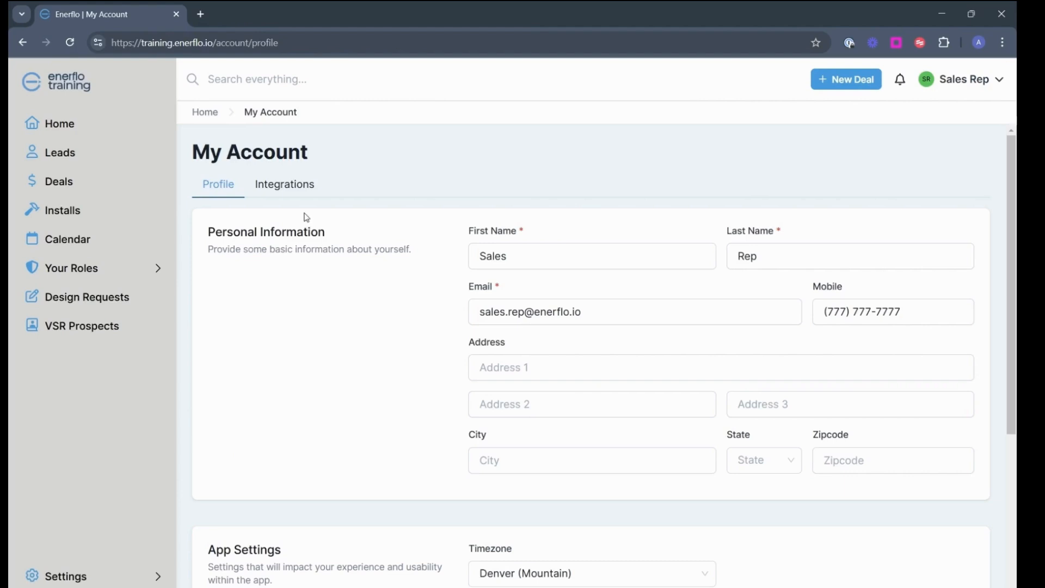
left_click(298, 186)
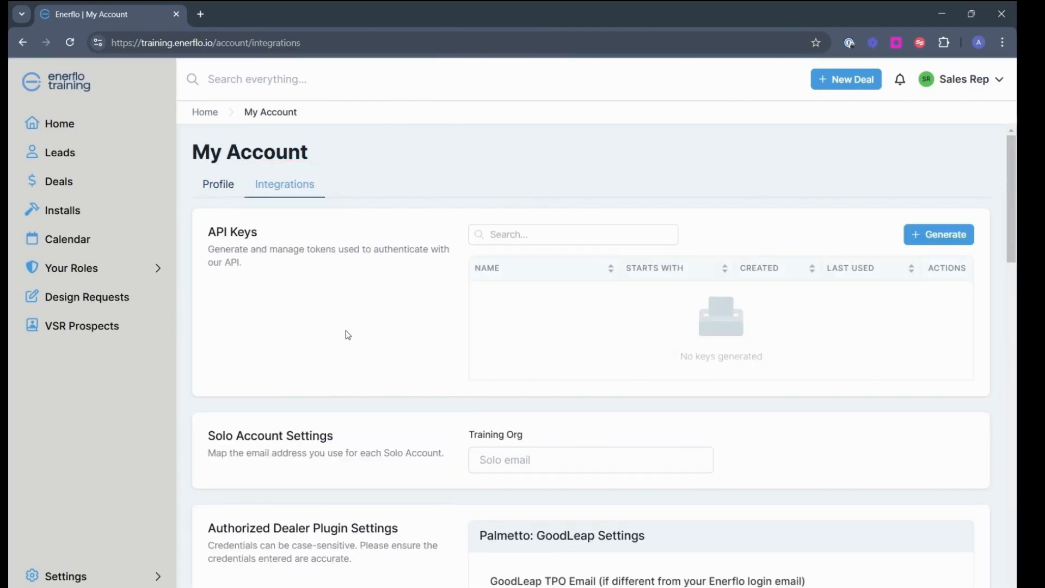
scroll(346, 333, "down", 9)
scroll(348, 335, "down", 9)
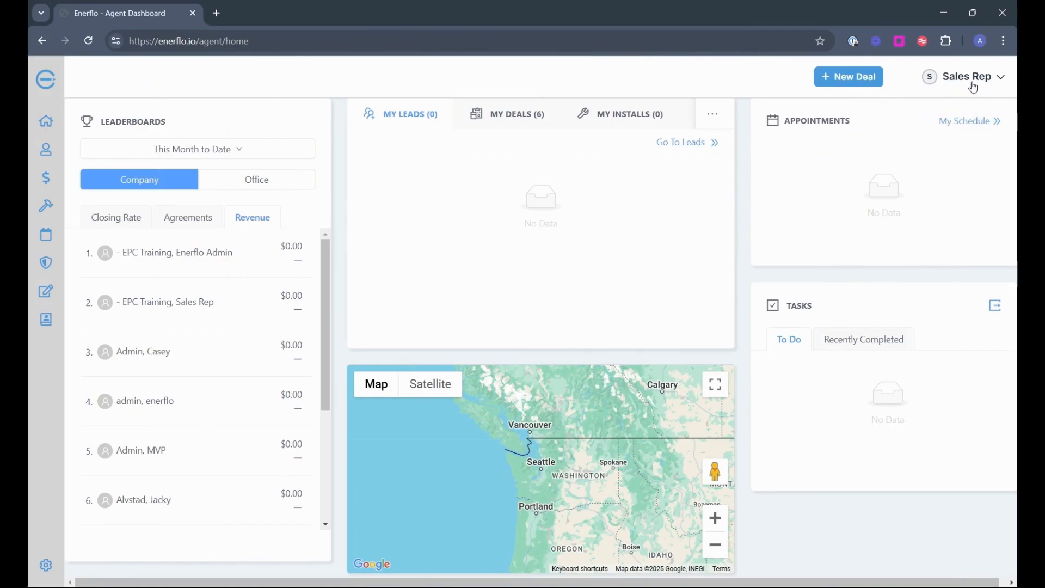
Open My Schedule for February 9–15, 2025, preview Add Appointment, then reopen the Sales Rep menu
left_click(969, 83)
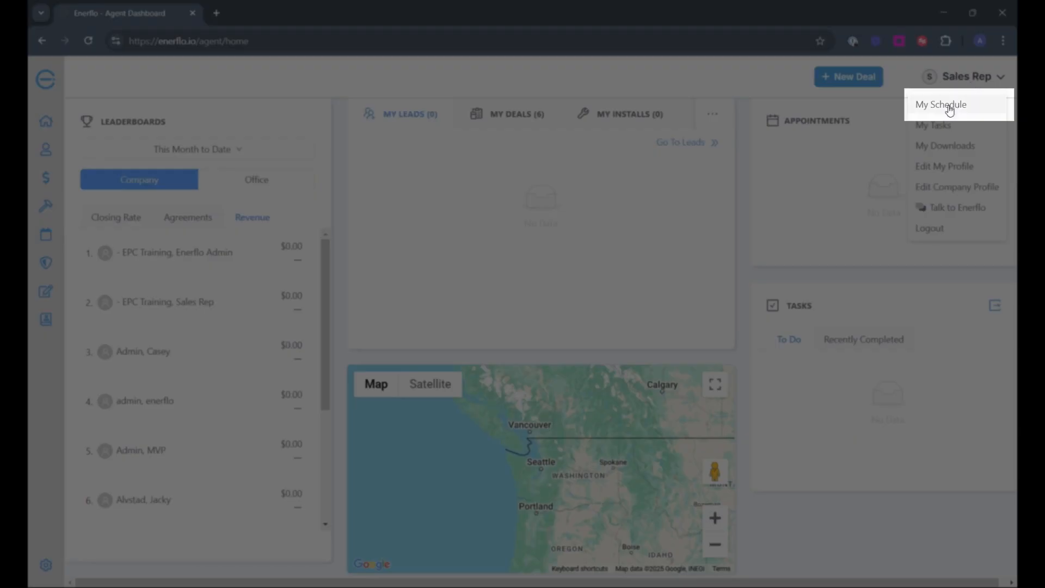
left_click(949, 109)
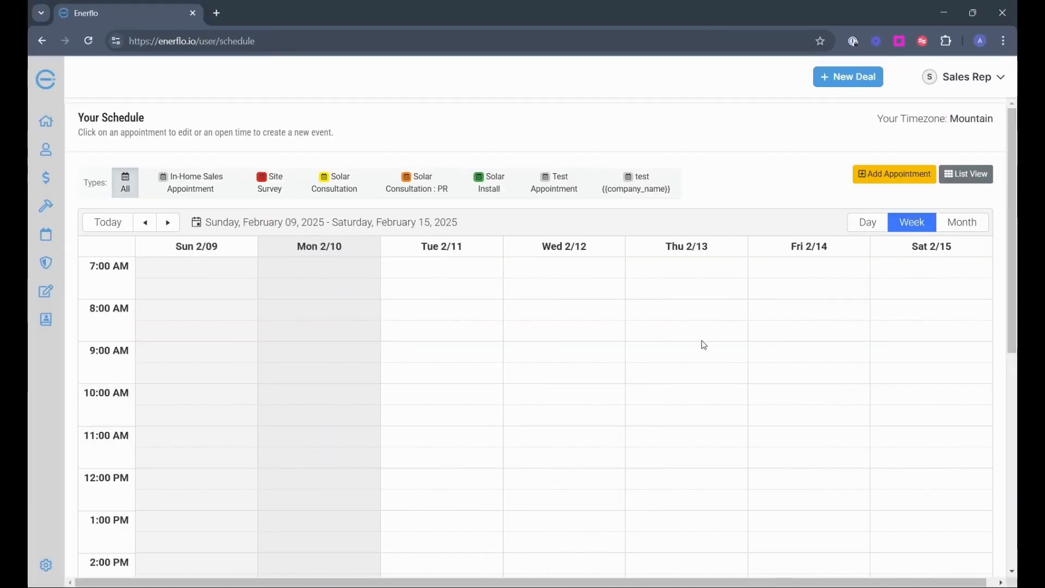
scroll(704, 345, "down", 3)
scroll(704, 345, "up", 3)
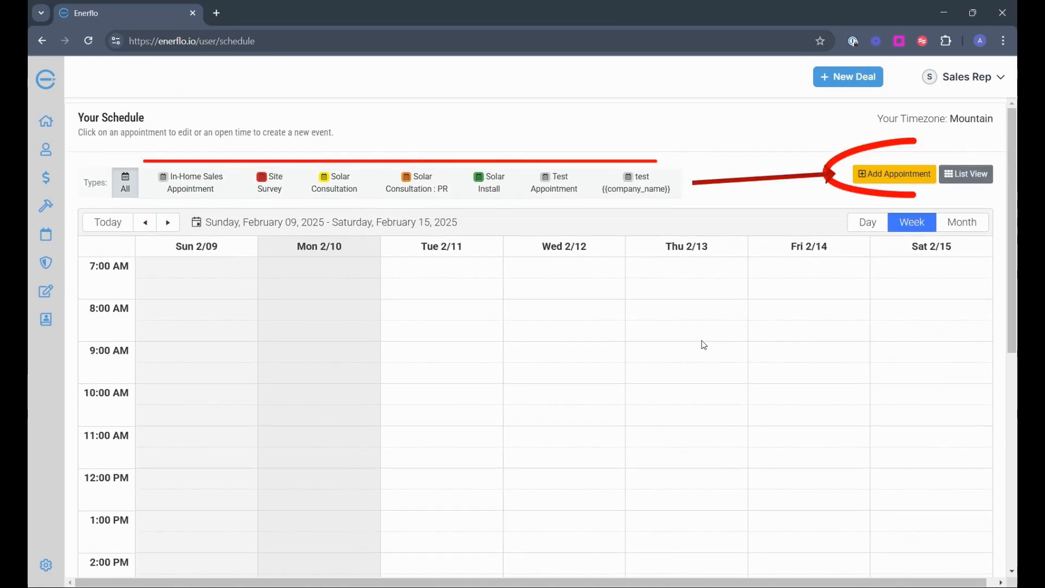
left_click(880, 174)
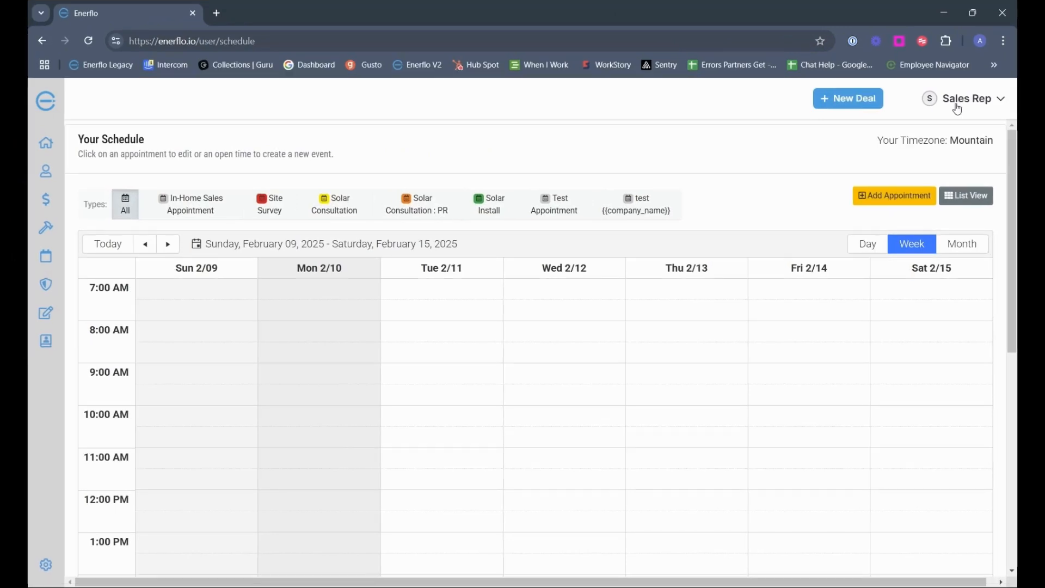
left_click(957, 106)
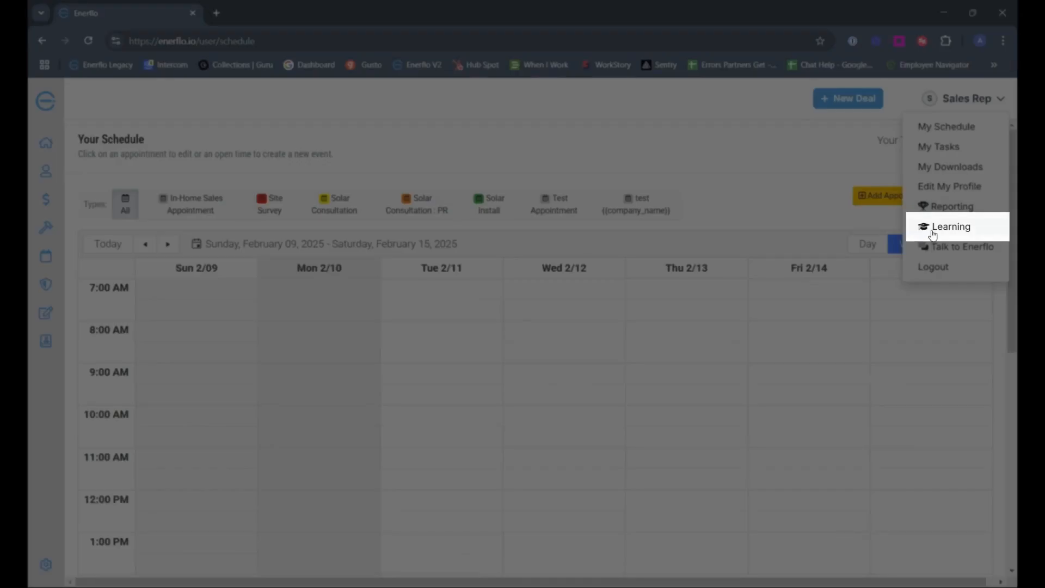
Open Learning from the Sales Rep menu and view the Deal Flow Process course in the catalog
left_click(933, 229)
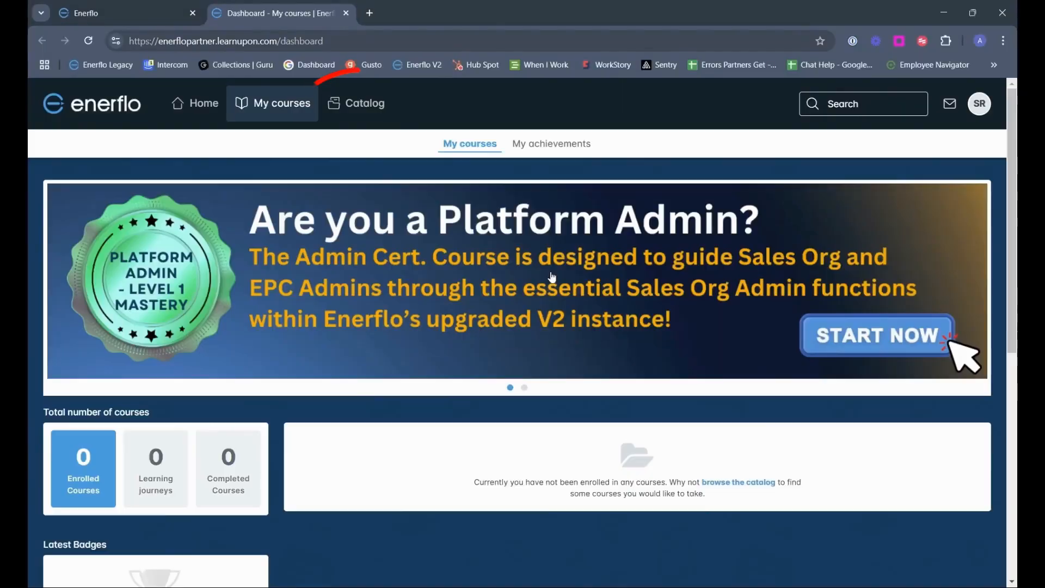
left_click(365, 109)
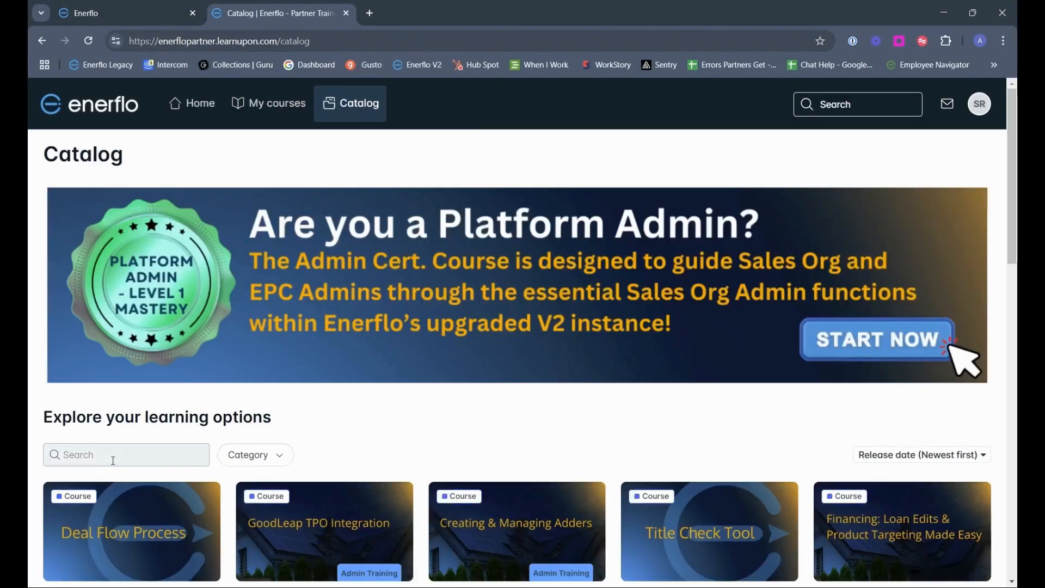
left_click(113, 461)
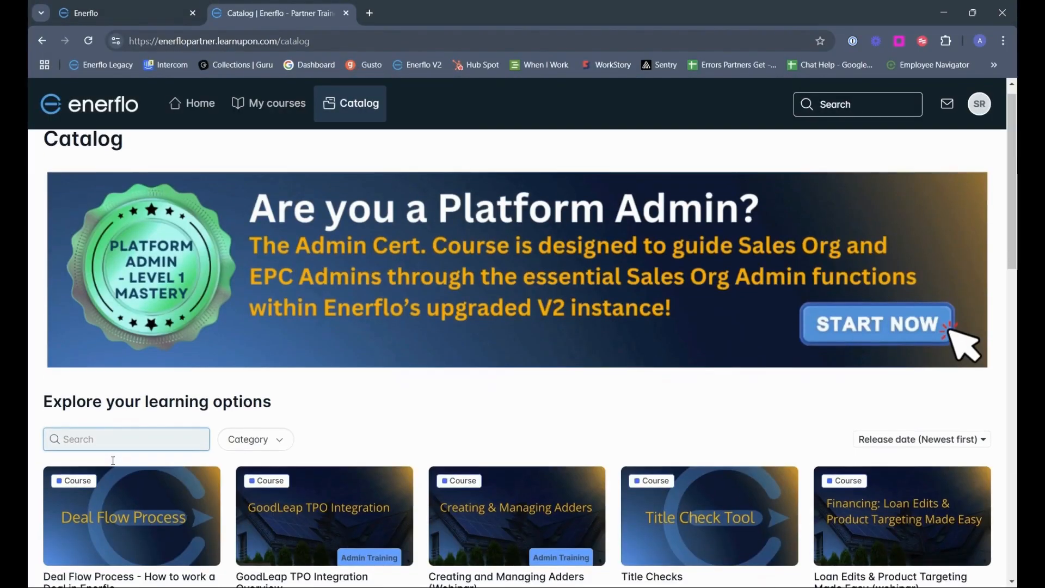
scroll(113, 461, "down", 3)
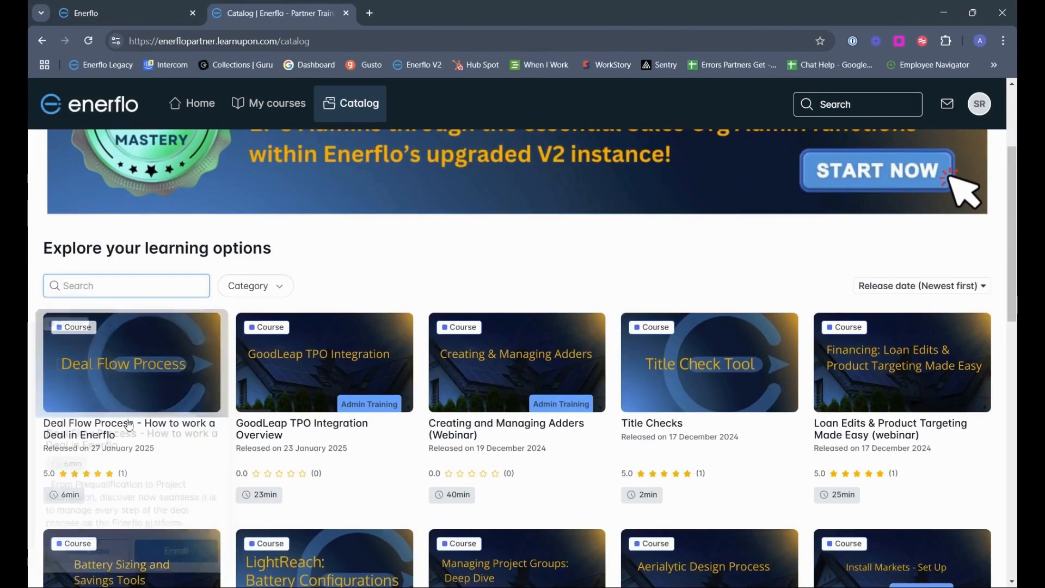
left_click(144, 370)
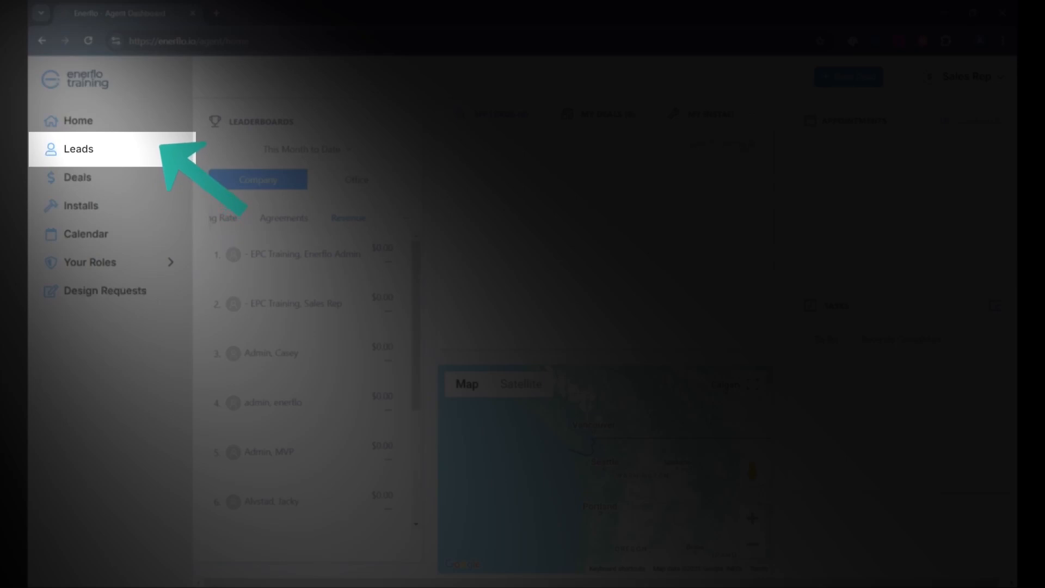
Start a new lead from Leads and enter the customer's first name, last name and e-mail
left_click(78, 155)
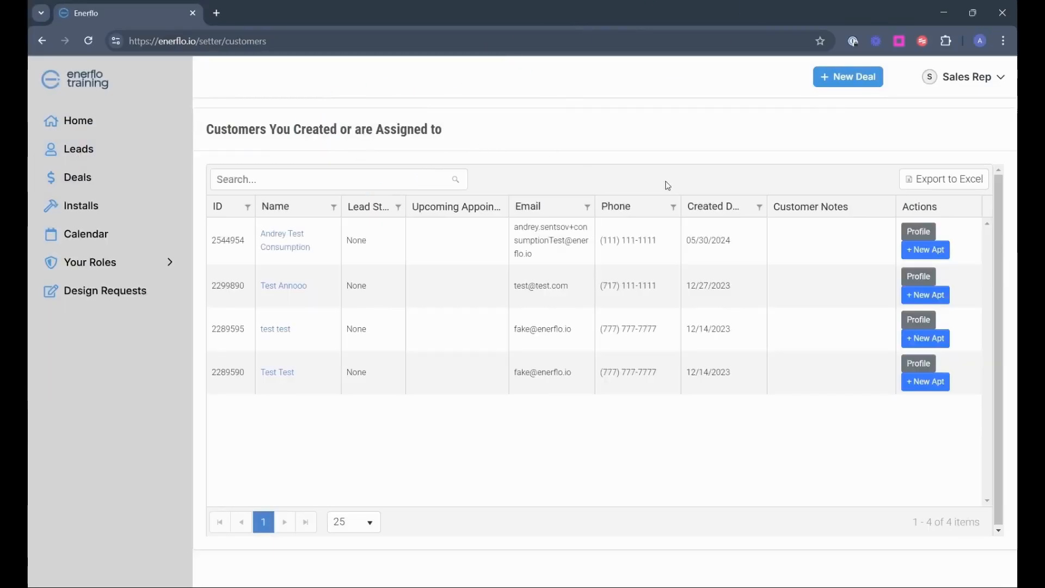
left_click(850, 78)
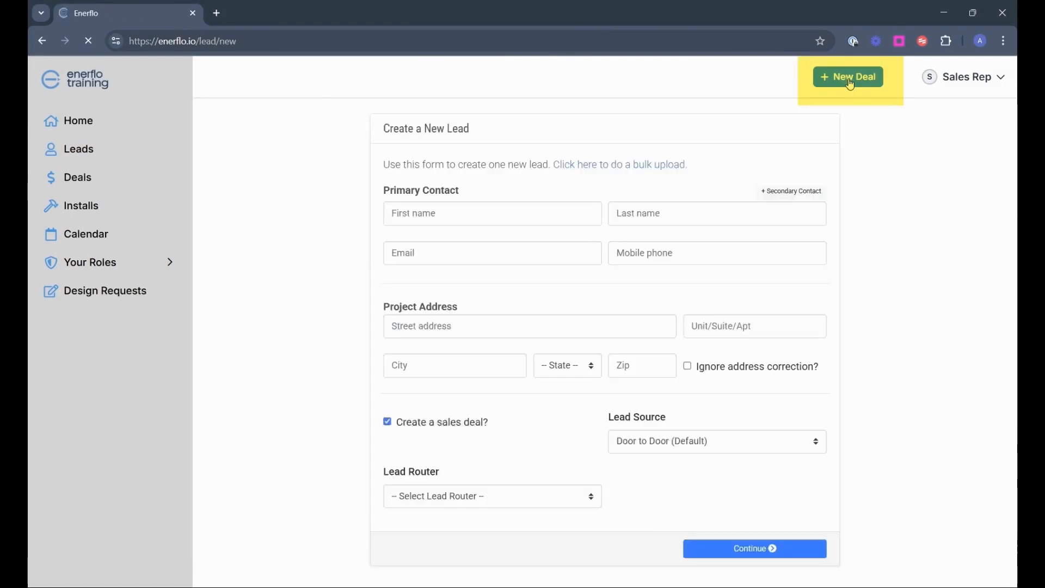
left_click(455, 218)
type("Jane")
key("Tab")
type("Doe")
key("Tab")
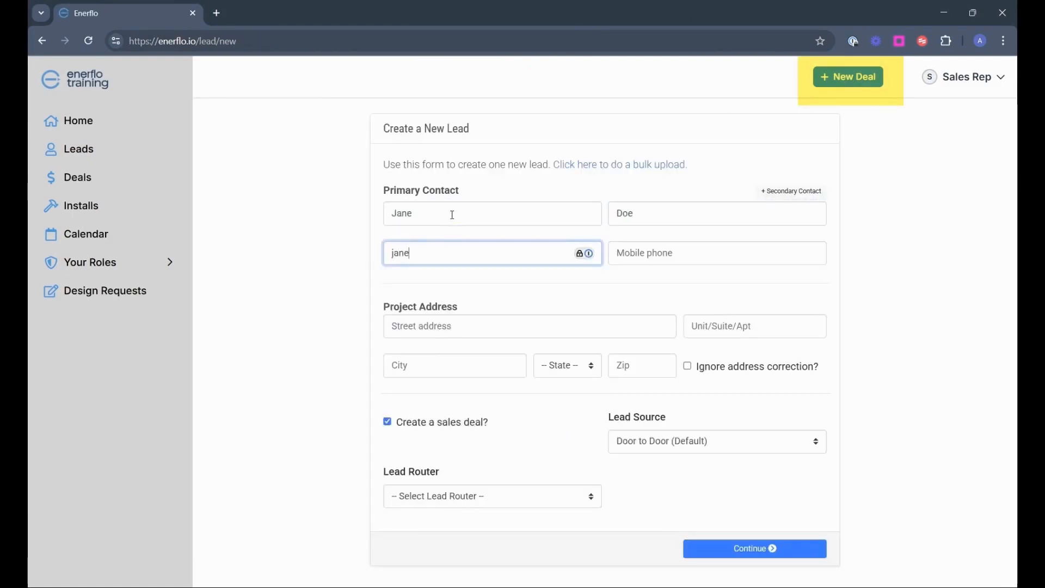
key("Tab")
left_click(453, 251)
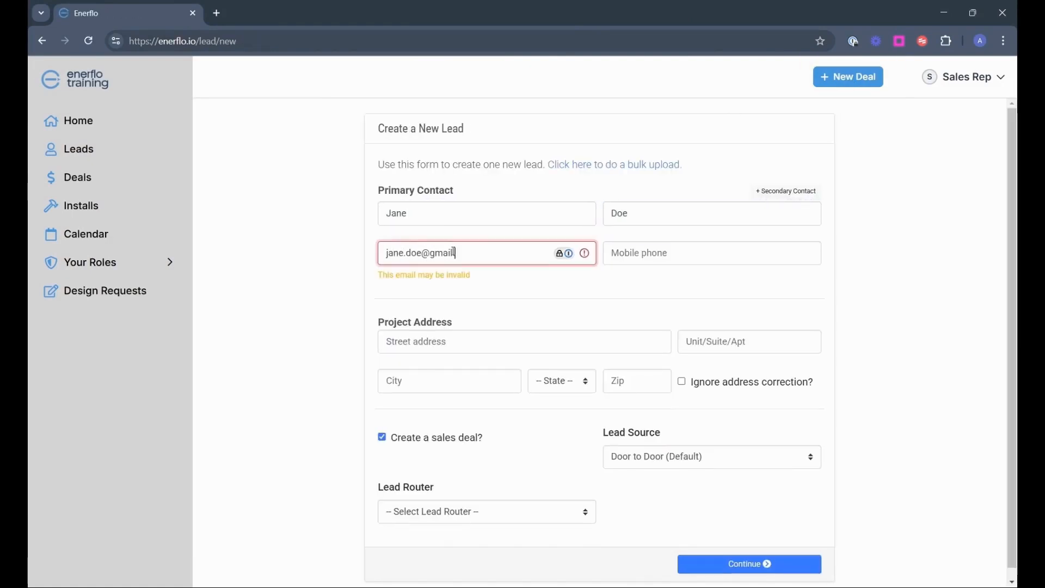
Add the customer's mobile phone and project street address, then save the lead with a sales deal
key("Tab")
type("1234567890")
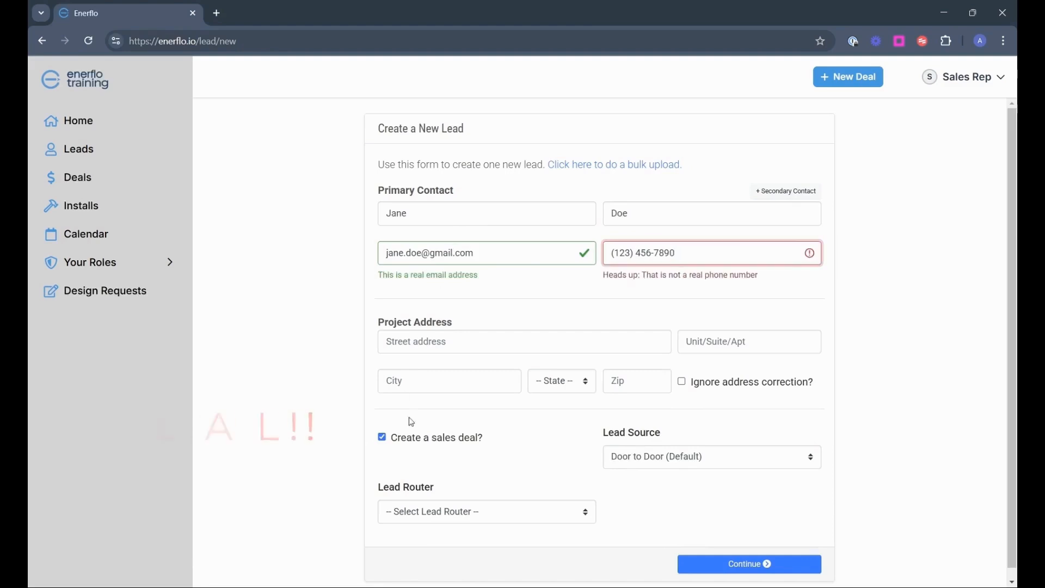
left_click(452, 344)
left_click(466, 362)
scroll(577, 413, "down", 1)
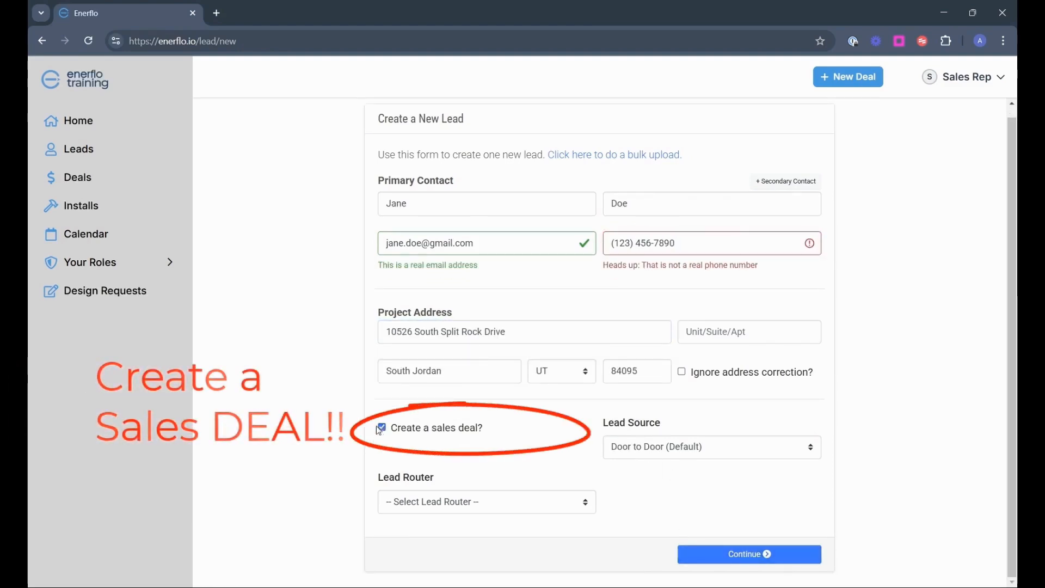
left_click(781, 555)
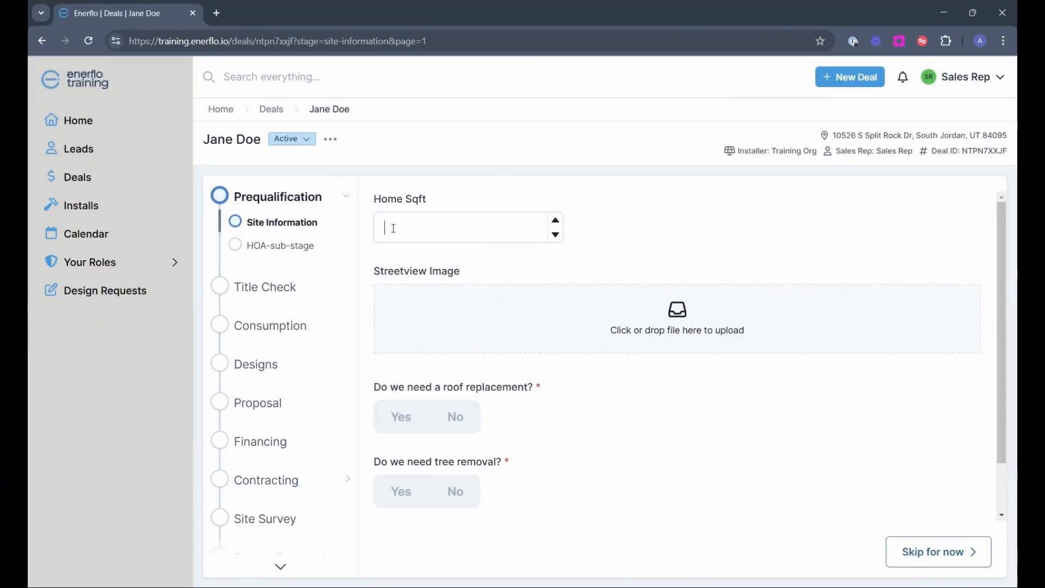
Fill in site information: square footage, no roof replacement or tree removal, roof material Asphalt Shingle
left_click(394, 229)
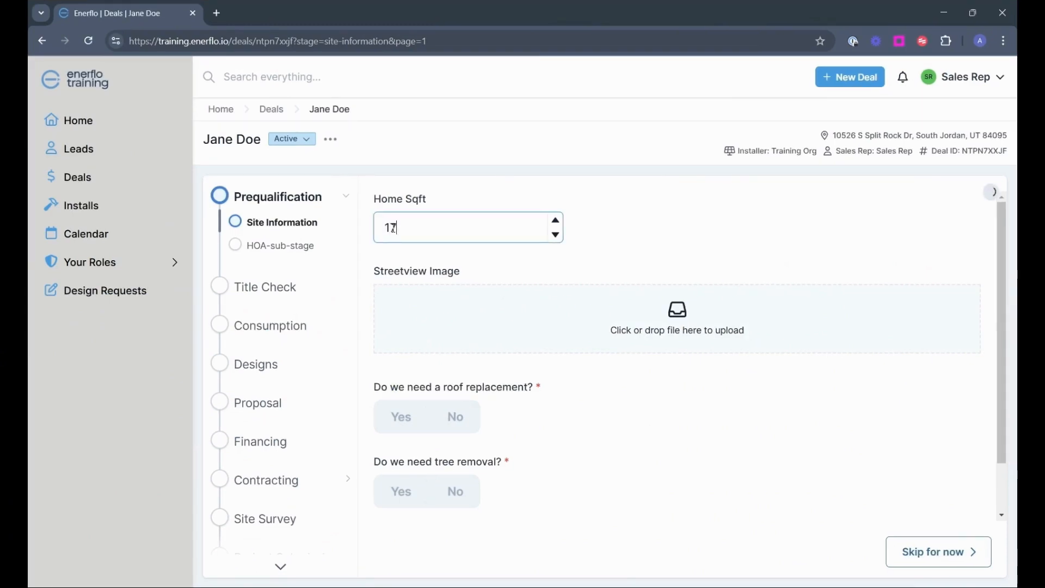
scroll(522, 413, "down", 1)
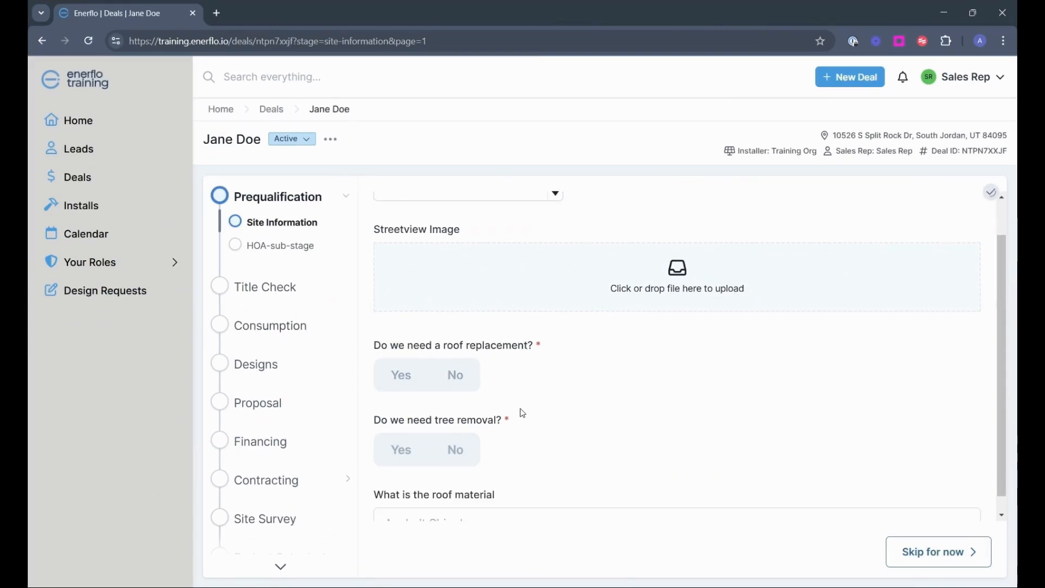
left_click(459, 356)
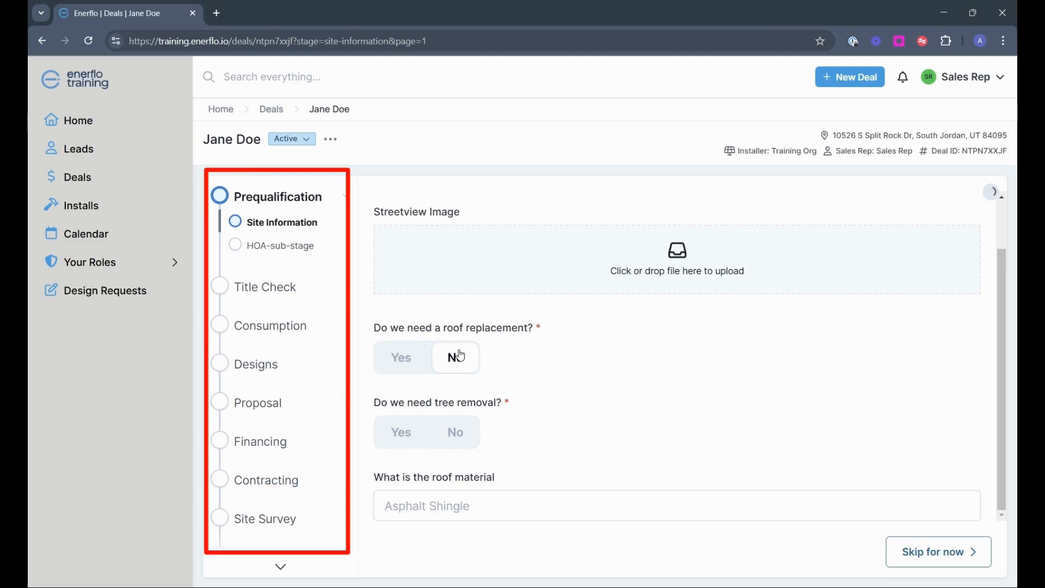
left_click(464, 439)
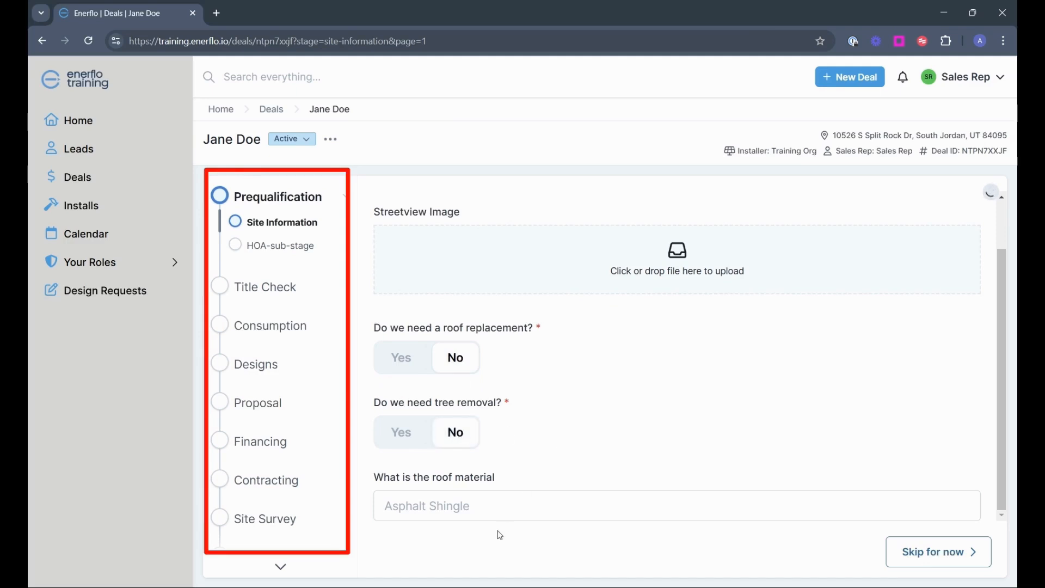
left_click(513, 516)
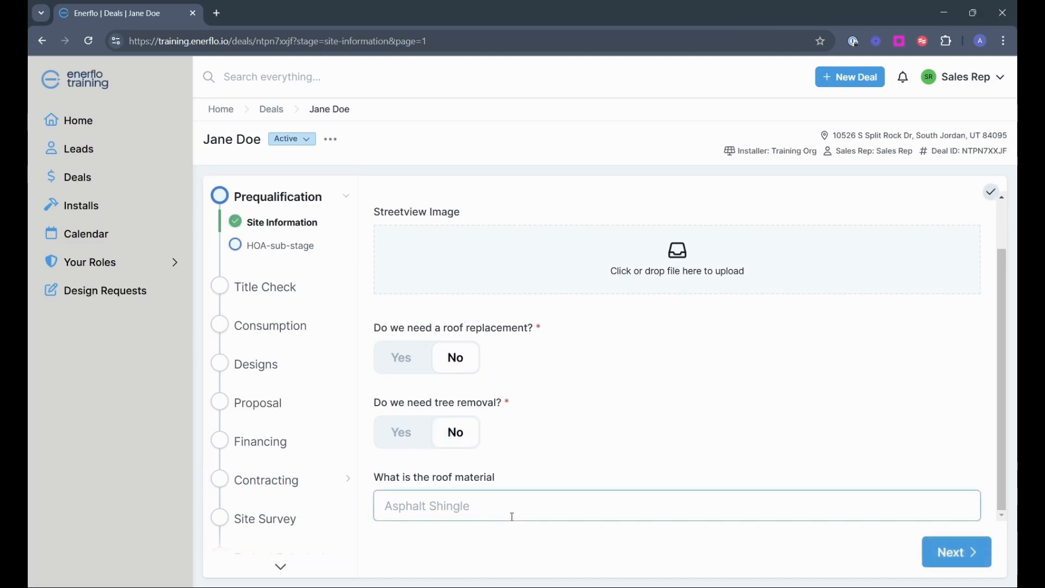
type("Asphault")
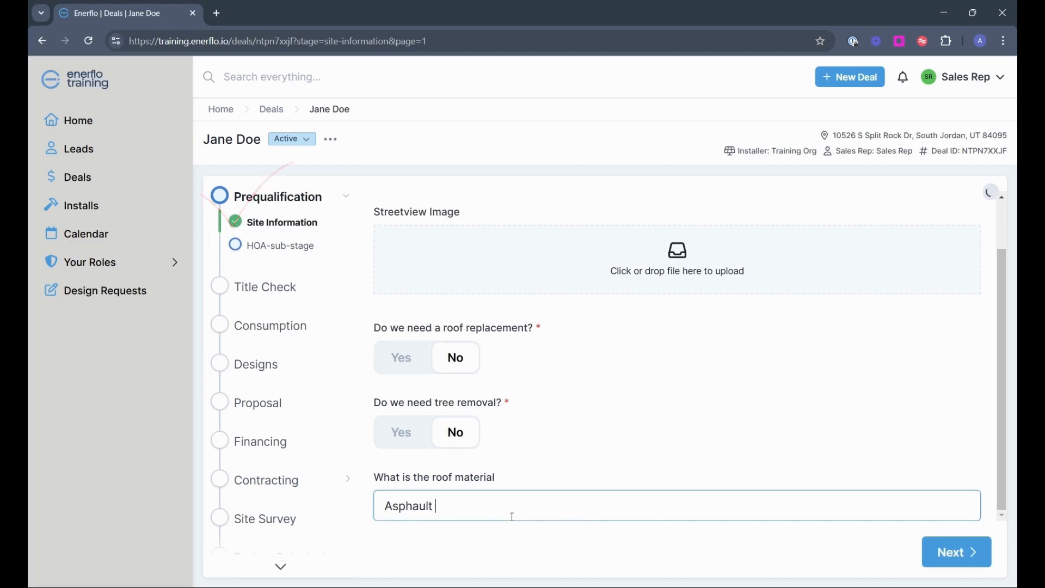
type(" Shingle")
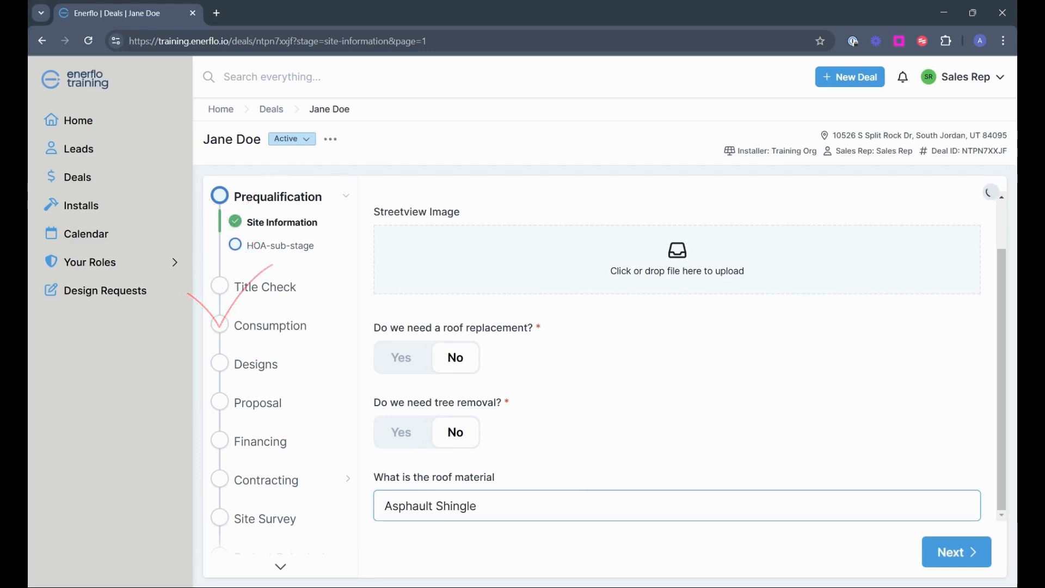
Answer No to the customer HOA question and move on to Title Check
left_click(960, 557)
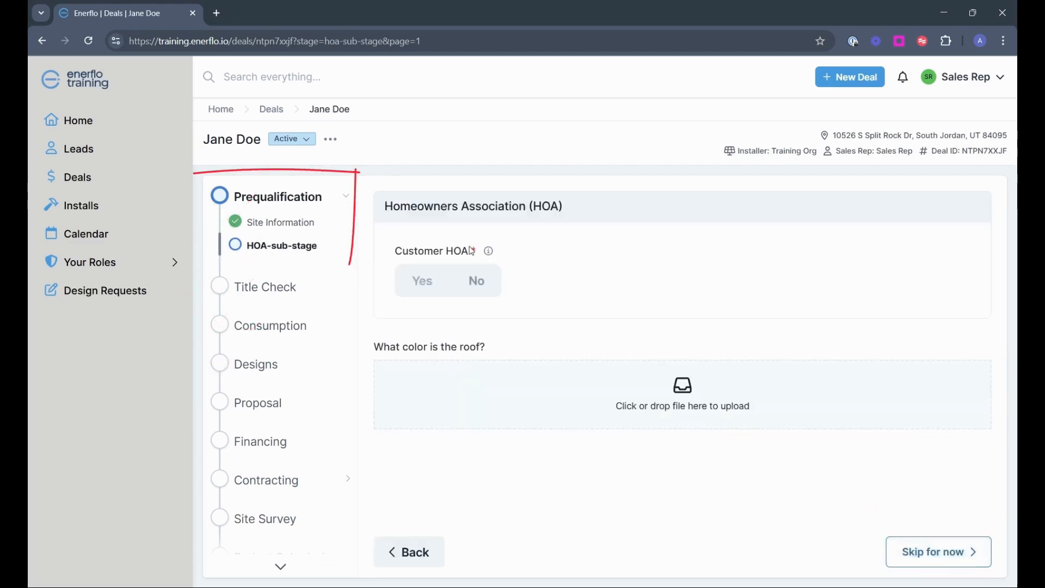
left_click(471, 281)
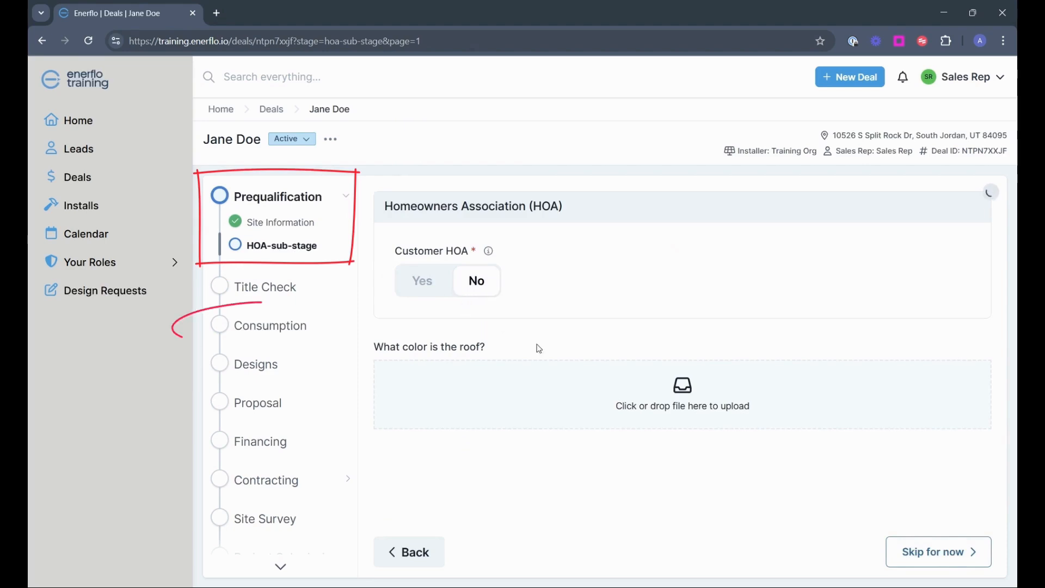
left_click(934, 554)
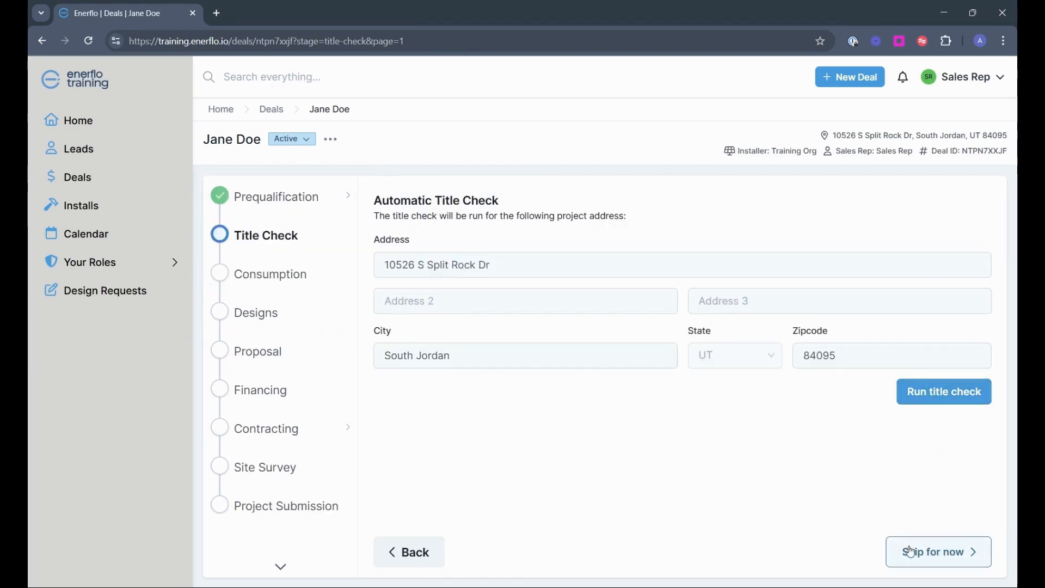
Skip the title check, save a Rocky Mountain Power consumption profile (11,360.3 kWh), and advance to Designs
left_click(910, 552)
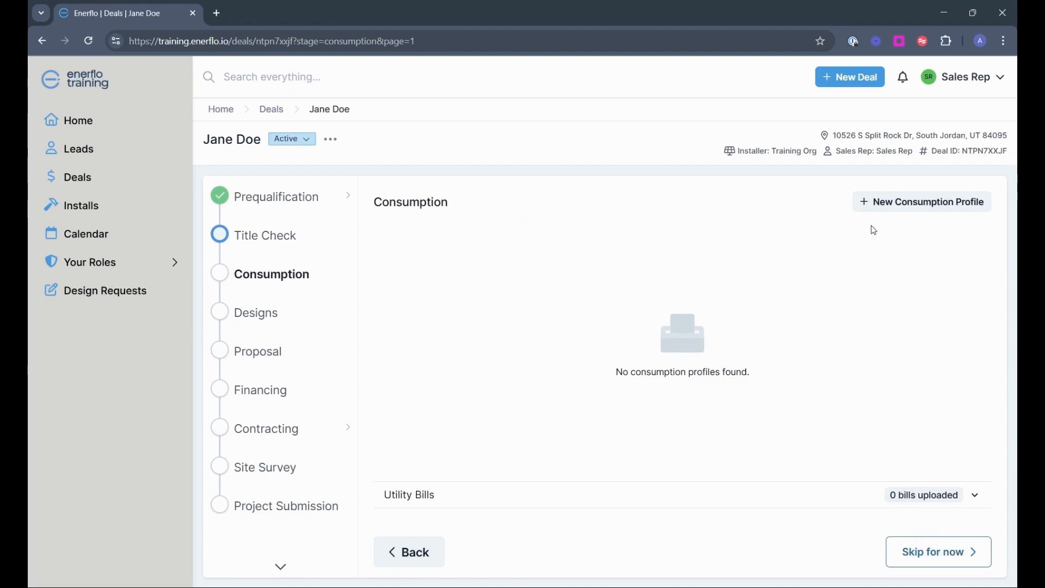
left_click(874, 203)
left_click(569, 172)
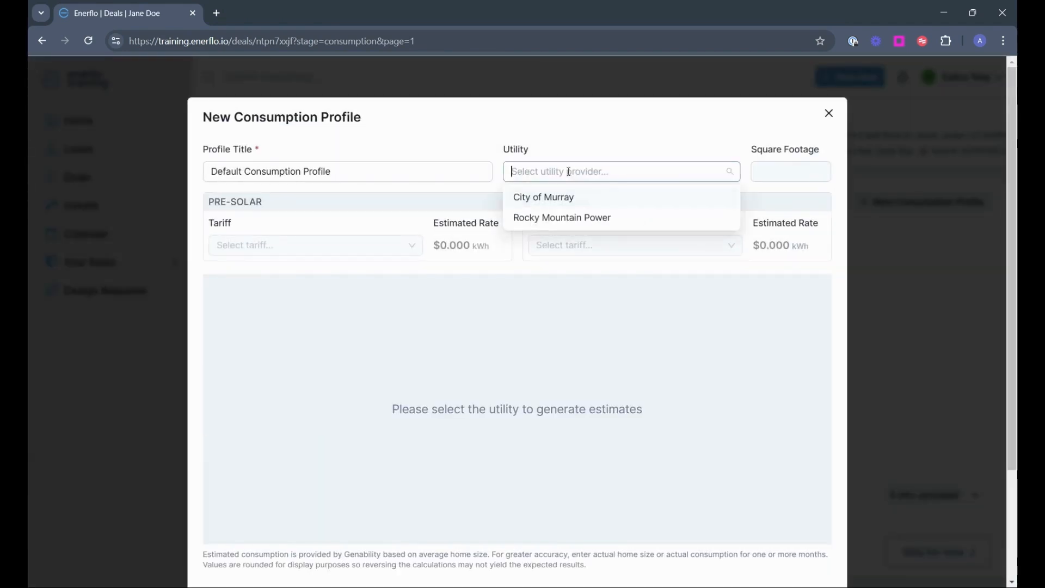
left_click(554, 220)
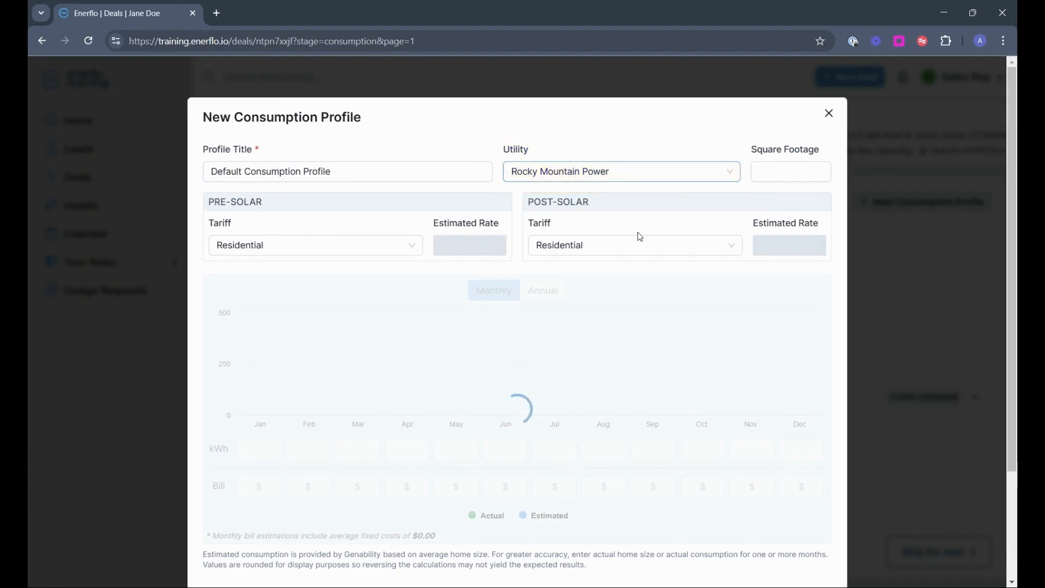
scroll(640, 237, "down", 2)
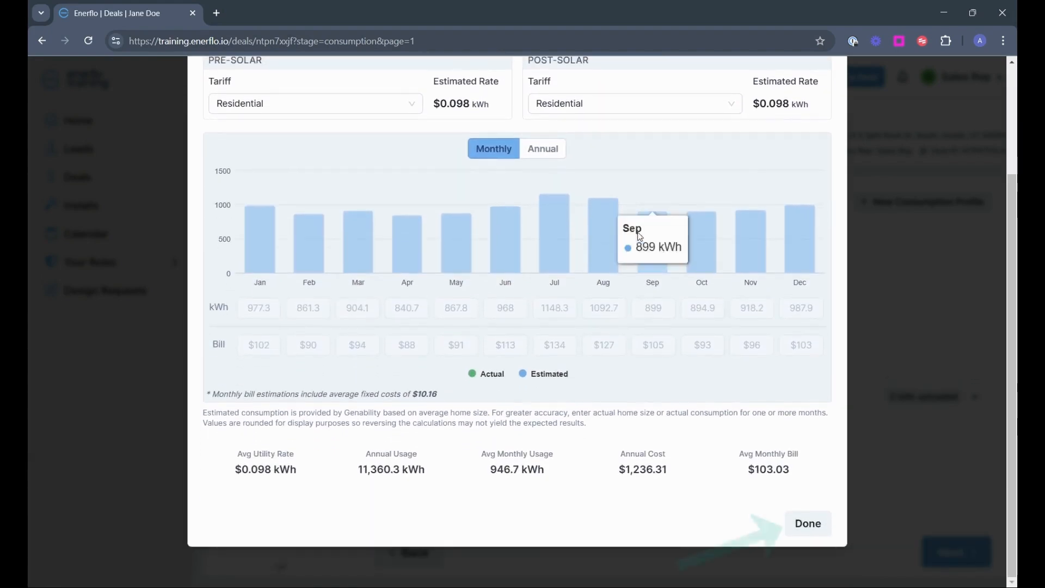
left_click(813, 522)
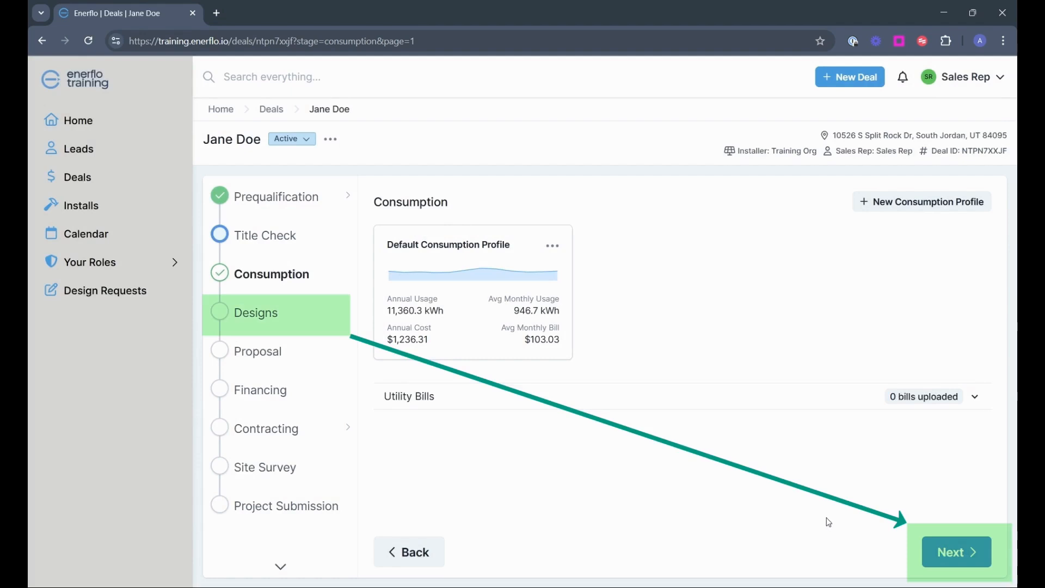
left_click(977, 560)
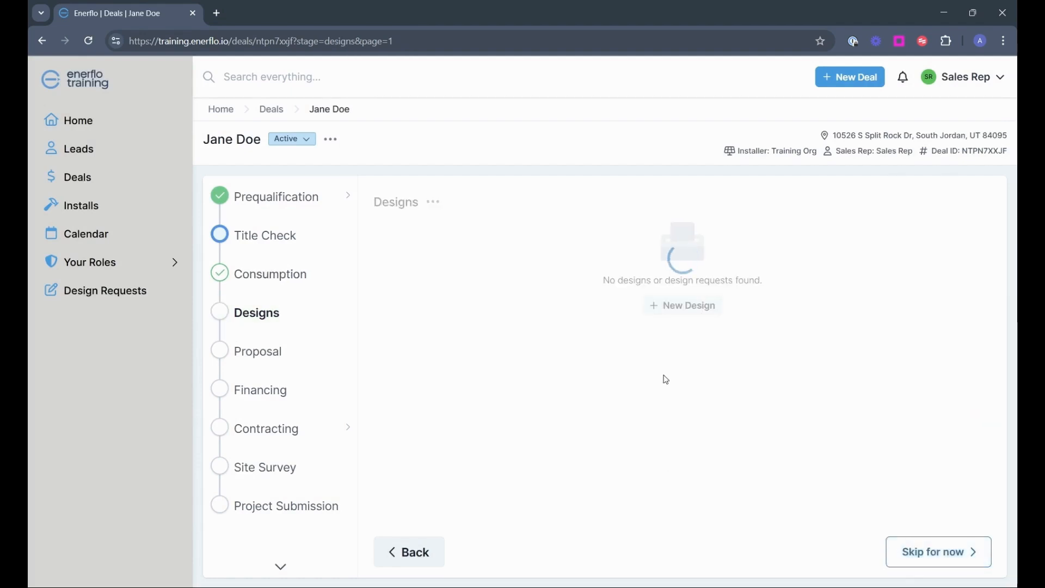
Request a new Aerialytic design using the Hanwha panel and a chosen inverter
left_click(678, 307)
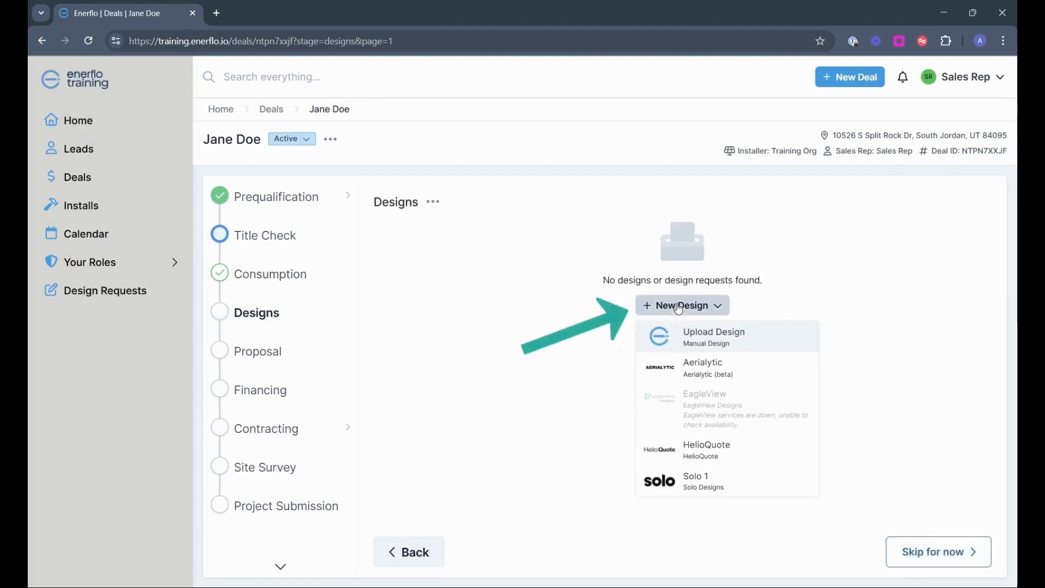
left_click(702, 379)
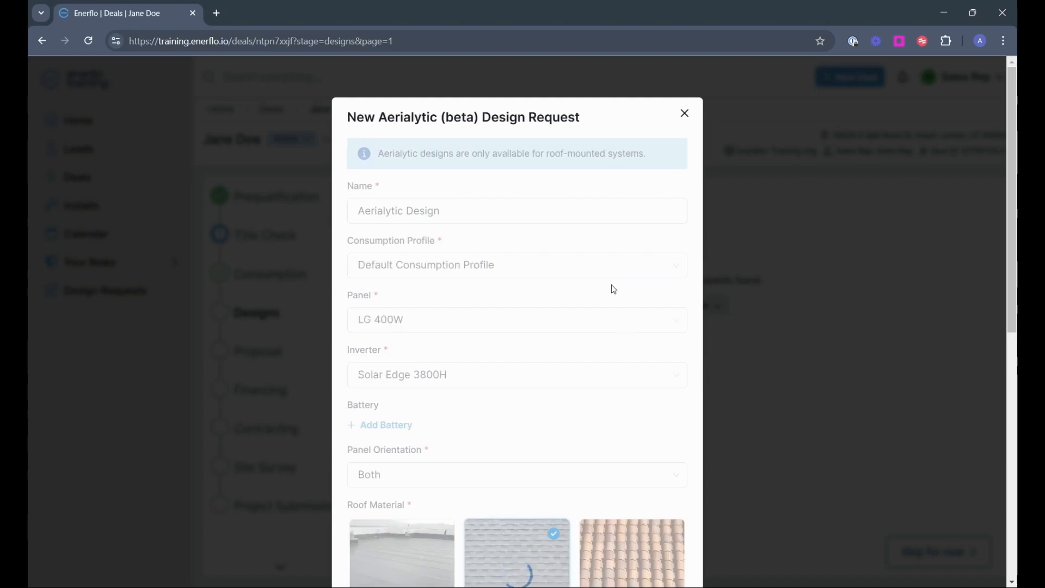
scroll(616, 278, "down", 7)
scroll(613, 279, "up", 6)
left_click(505, 250)
left_click(505, 317)
scroll(533, 305, "down", 1)
left_click(555, 275)
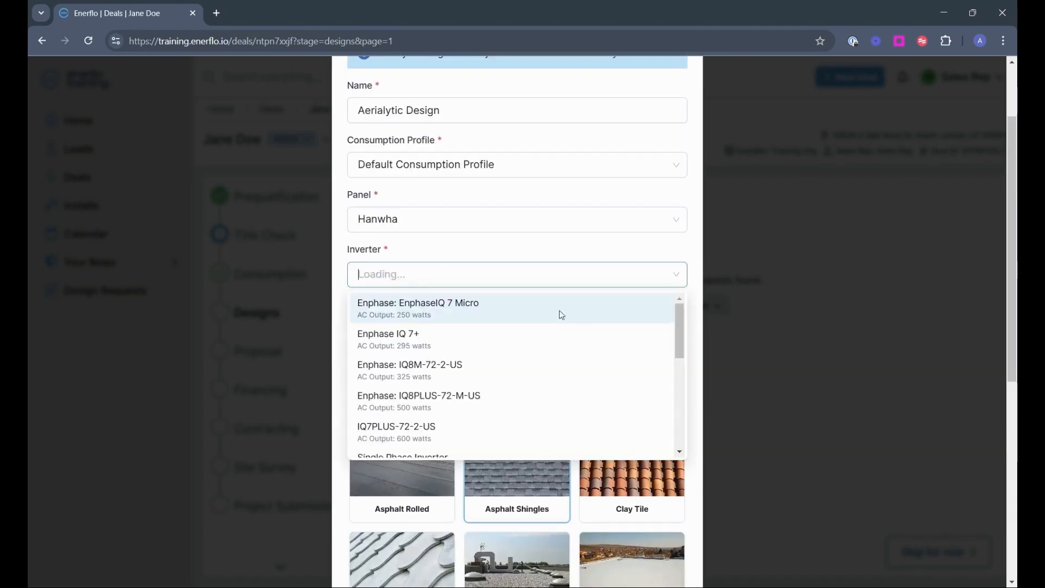
left_click(560, 313)
scroll(604, 348, "down", 7)
left_click(649, 511)
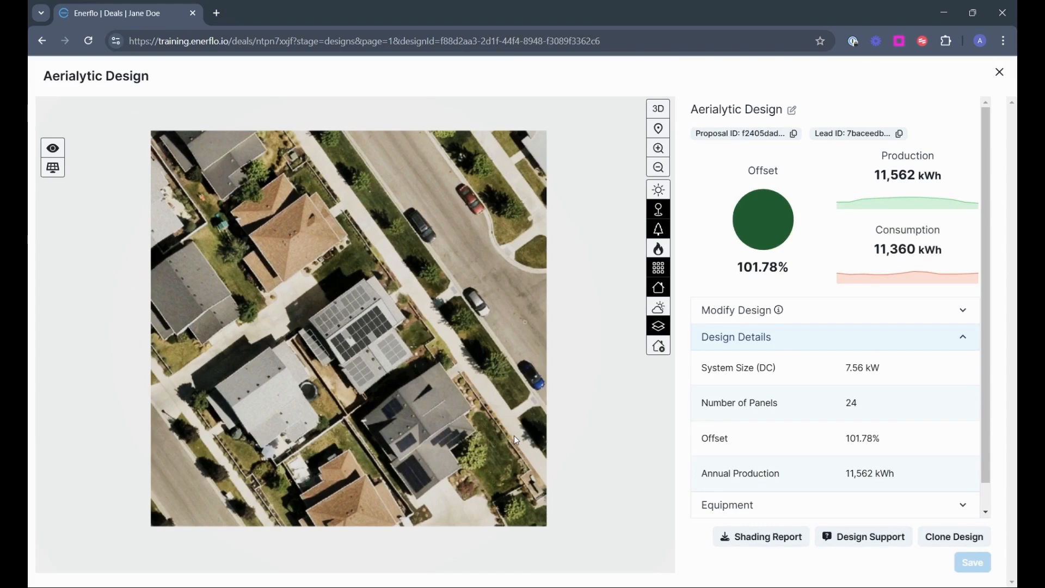
Adjust the roof layout to 24 panels (7.56 kW, 101.7% offset), save it, and advance to Proposal
left_click(372, 337)
left_click(383, 329)
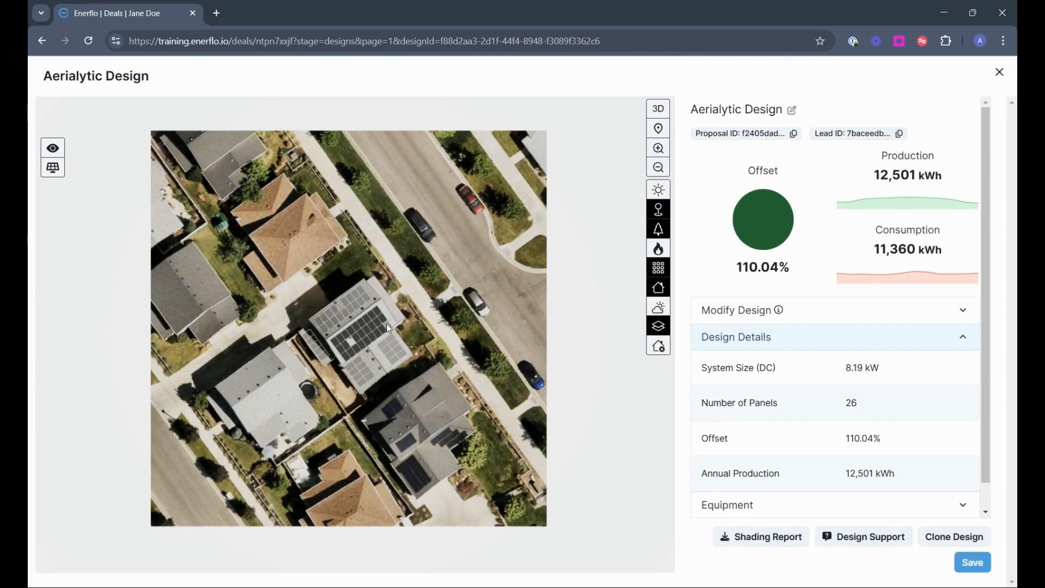
left_click(388, 326)
left_click(387, 326)
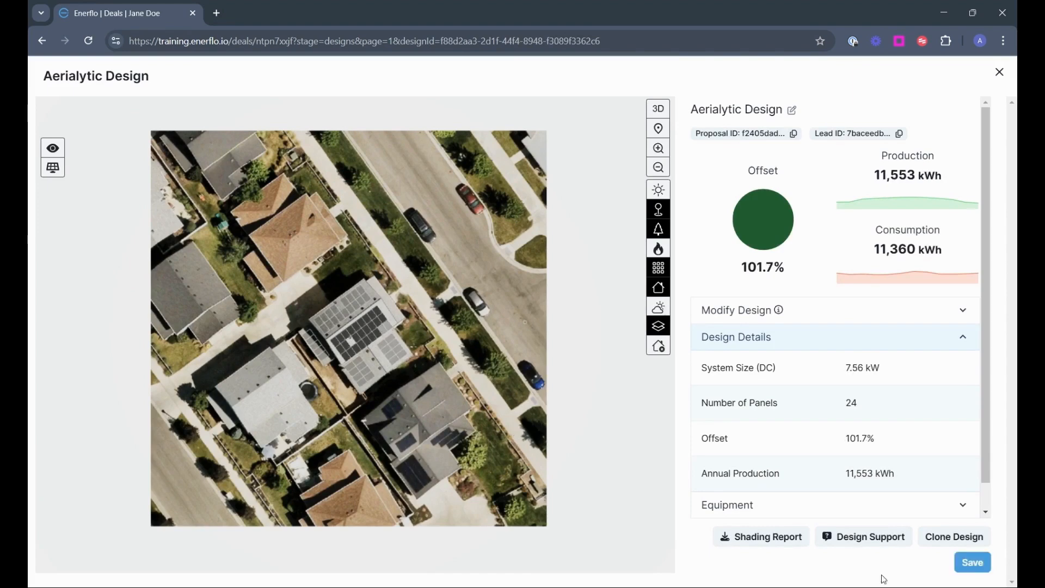
left_click(968, 565)
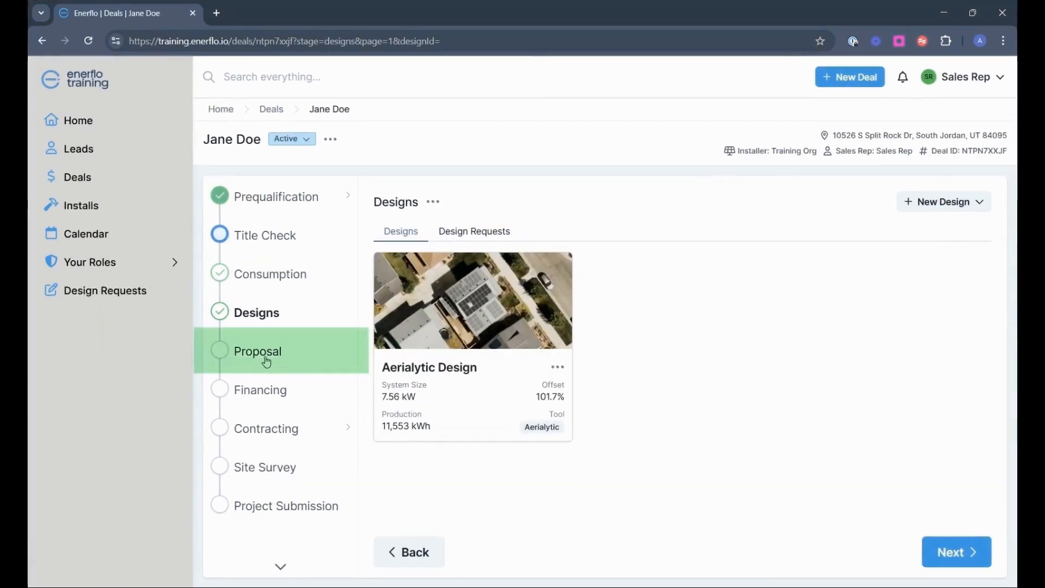
left_click(952, 551)
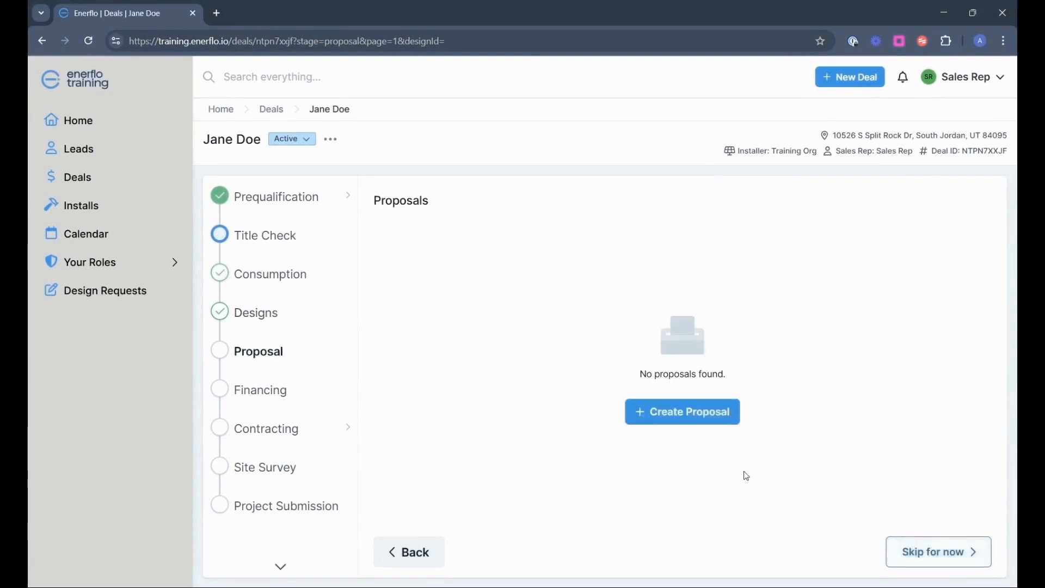
Create Proposal 1 on the Aerialytic Design with Cash Finance and calculate its pricing
left_click(659, 423)
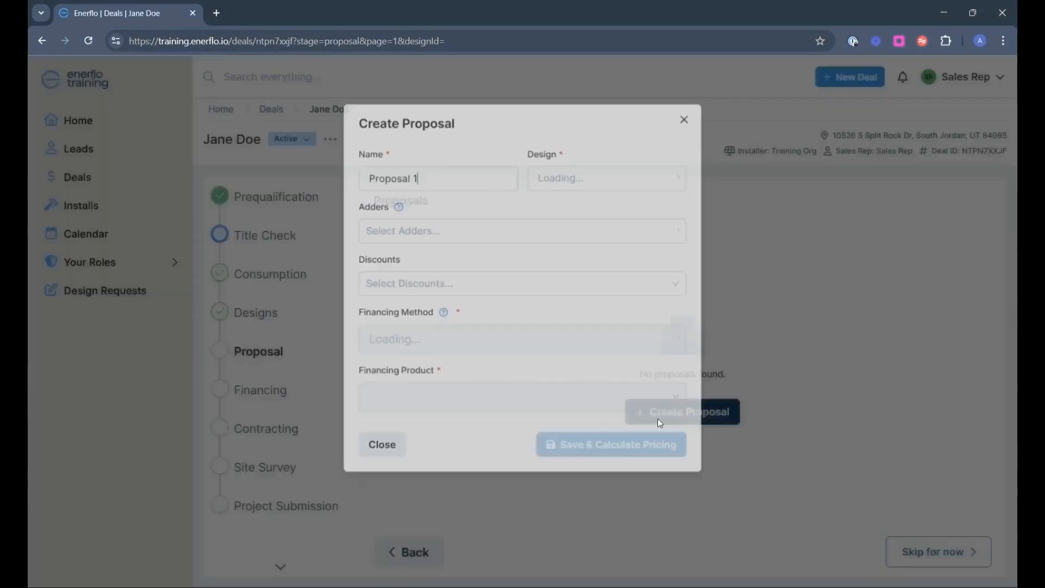
left_click(590, 174)
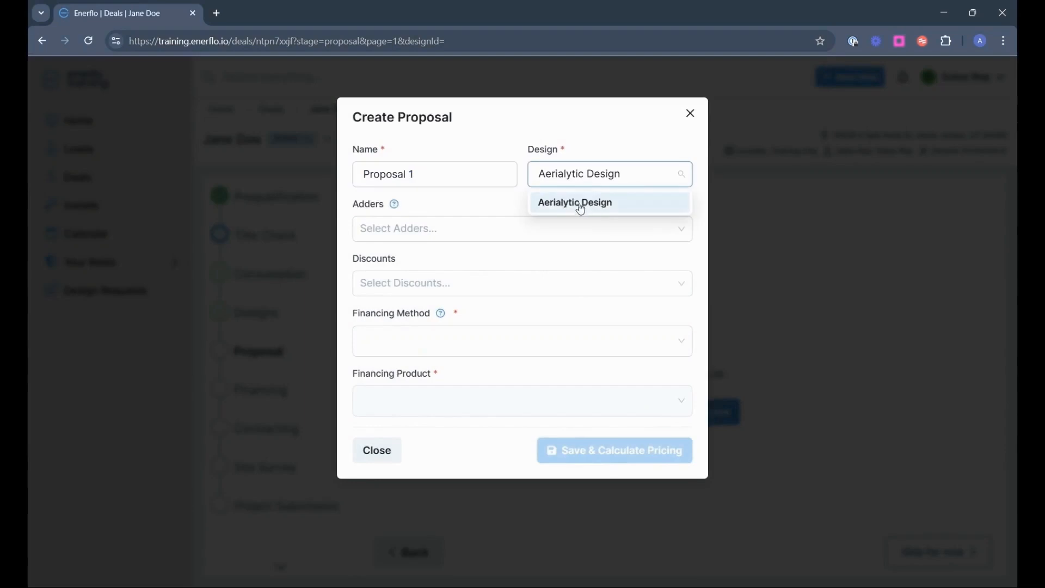
left_click(479, 339)
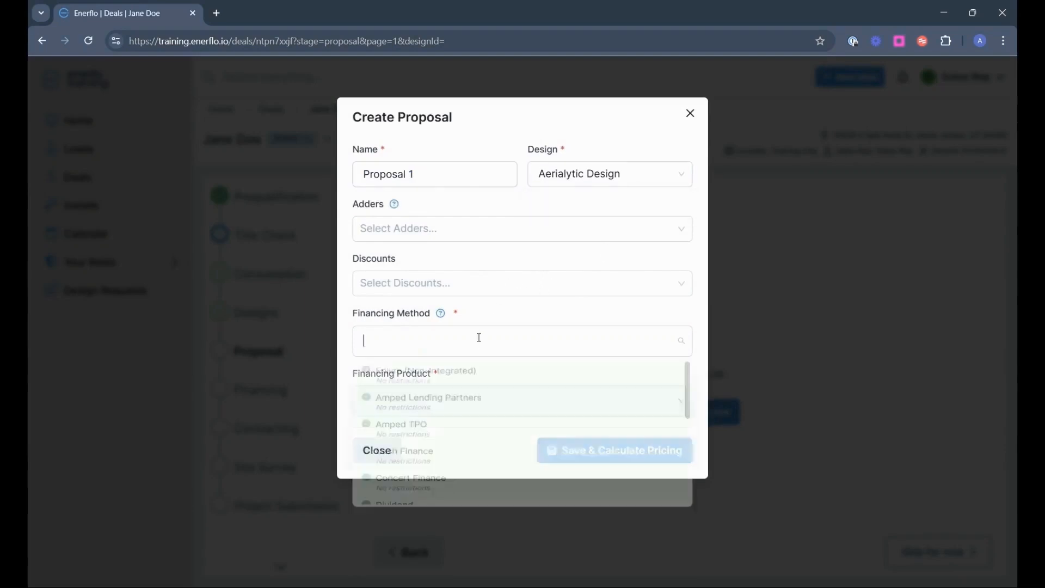
scroll(511, 397, "down", 2)
left_click(480, 409)
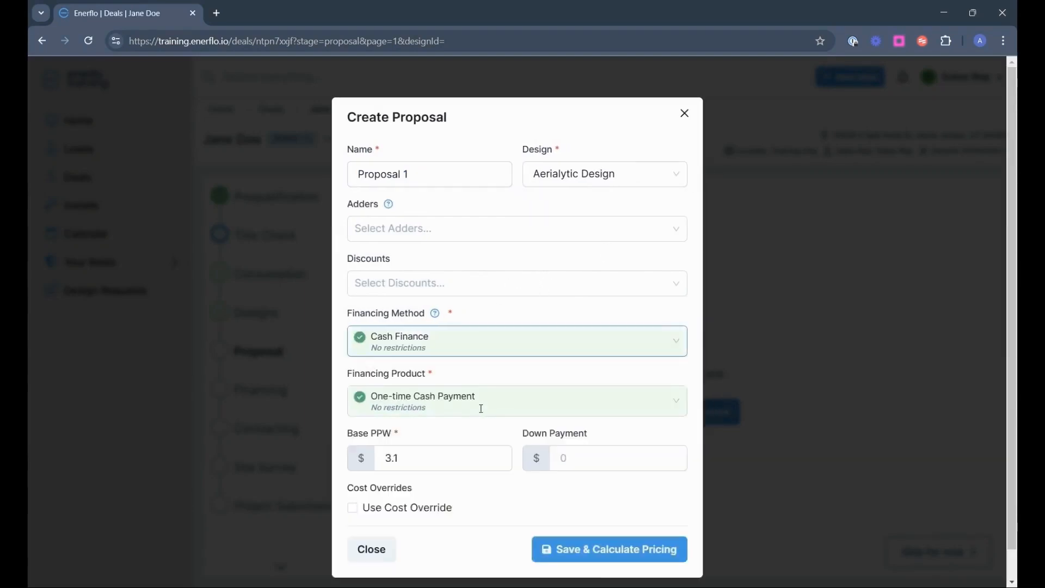
left_click(580, 519)
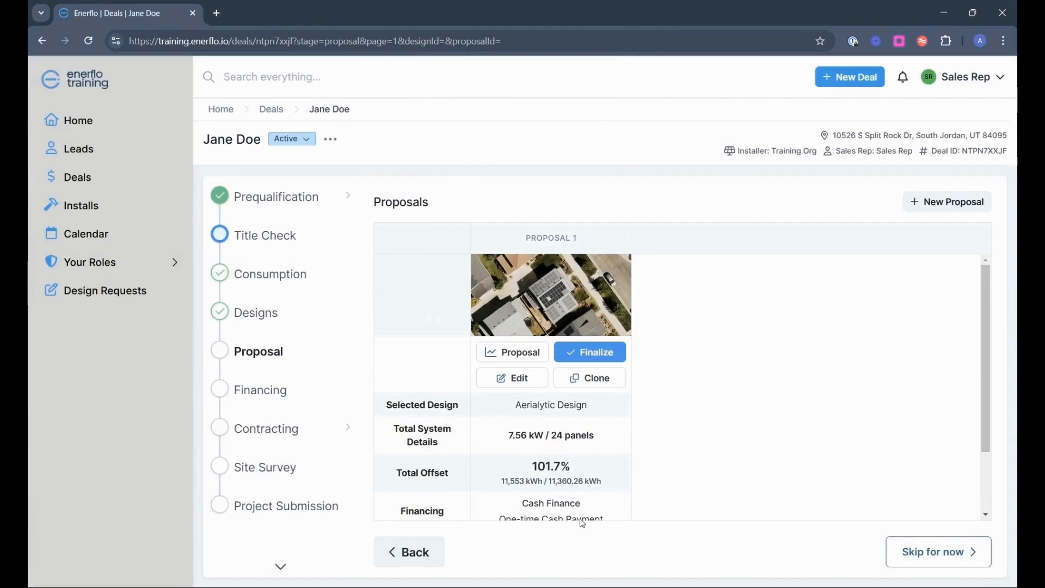
Review Proposal 1's cost summary and adders ($17,231 net), then open the proposal presentation
left_click(512, 378)
scroll(653, 296, "down", 4)
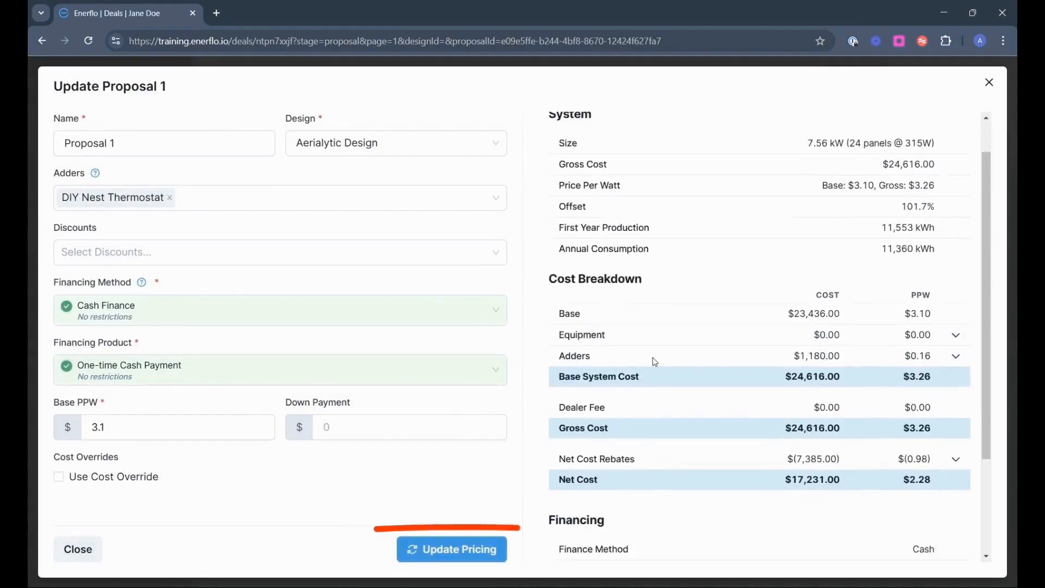
scroll(653, 390, "up", 4)
left_click(653, 402)
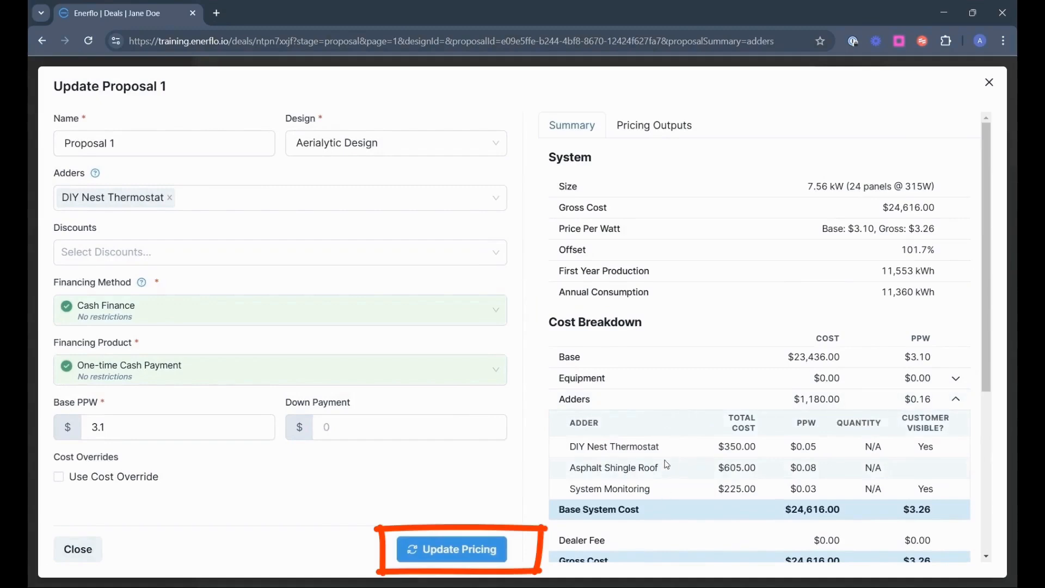
left_click(989, 87)
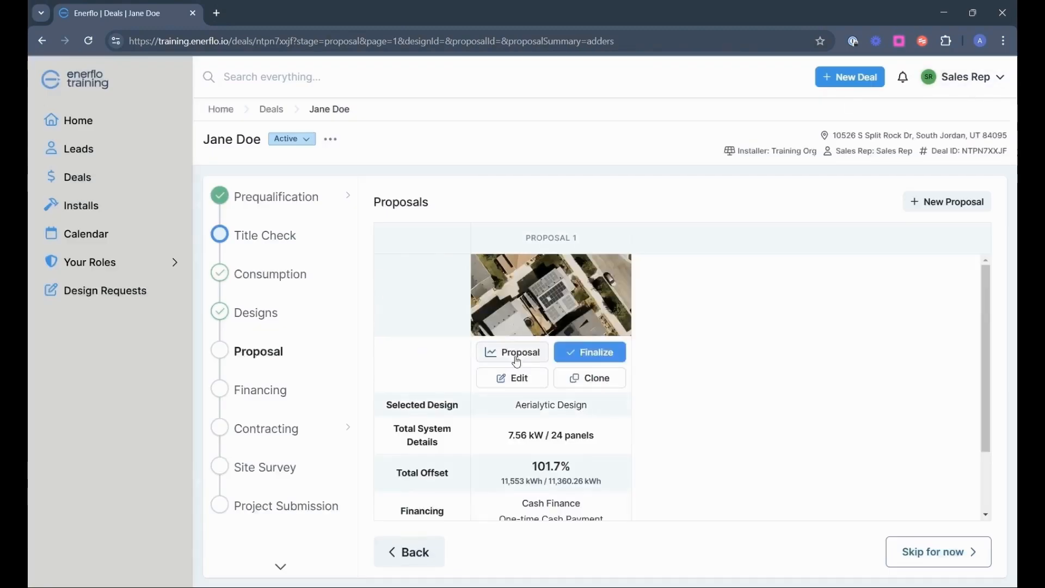
left_click(517, 359)
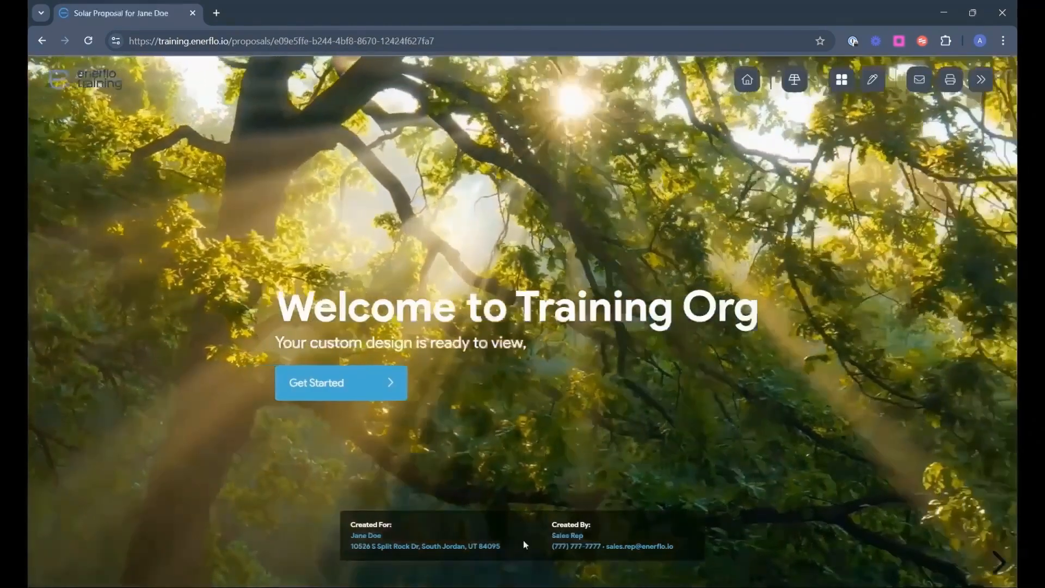
Page through the proposal presentation to the Finance Terms slide
left_click(341, 383)
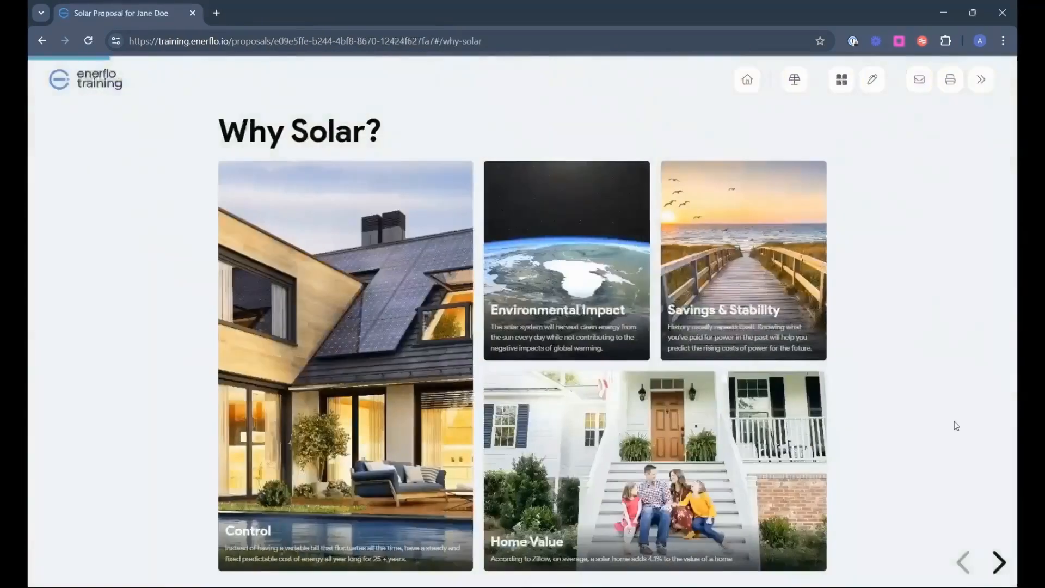
left_click(999, 562)
left_click(998, 563)
left_click(999, 562)
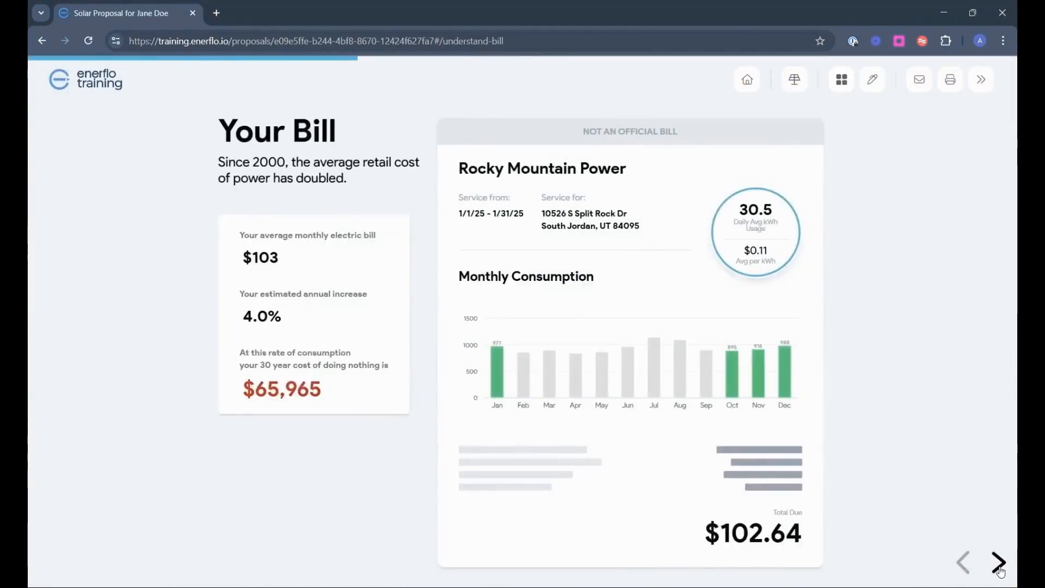
left_click(998, 563)
left_click(998, 563)
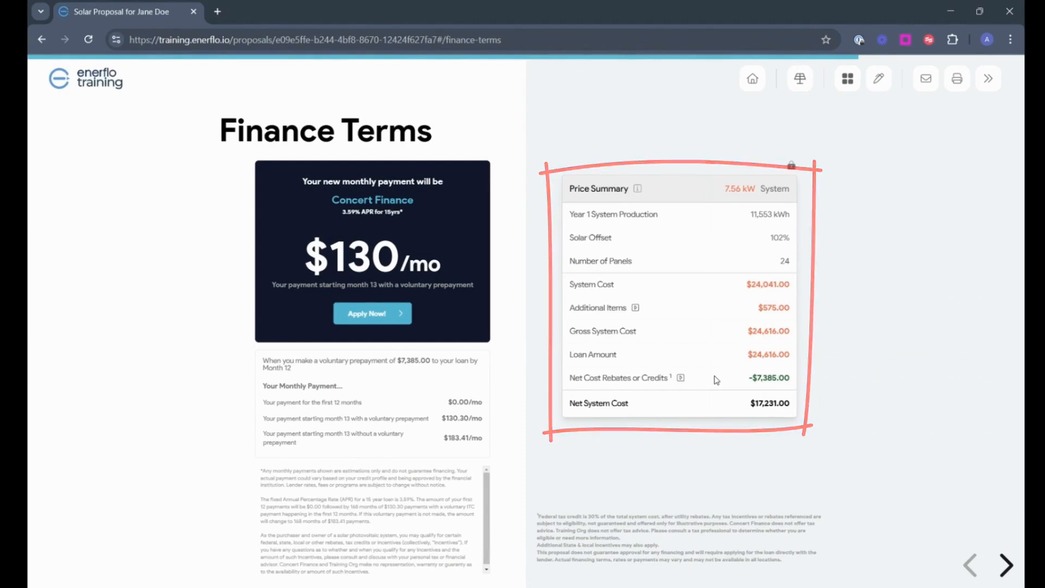
Switch the proposal's financing to the EnFin 15-year product and save it
left_click(396, 203)
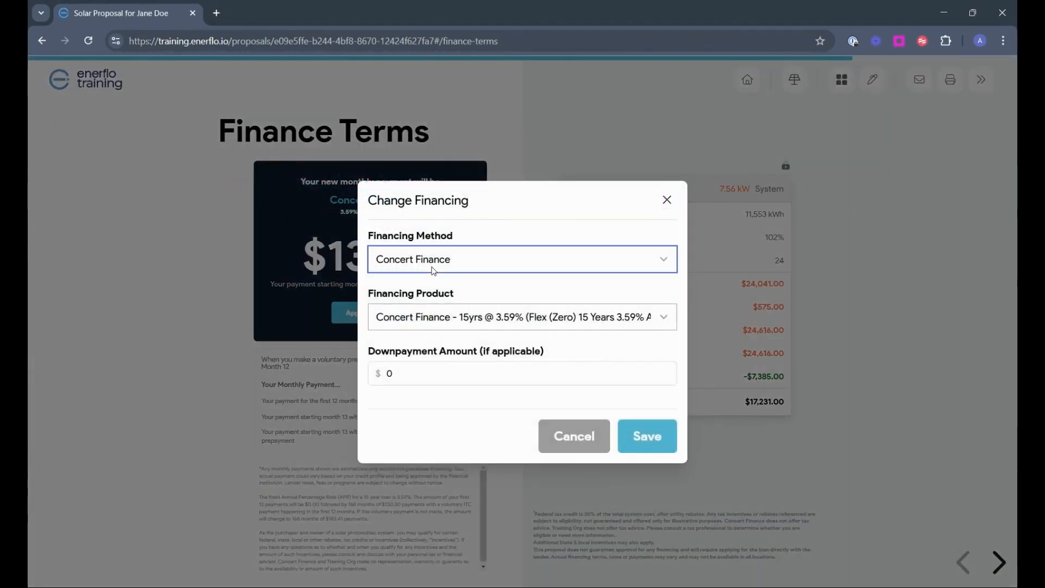
left_click(473, 404)
left_click(468, 316)
left_click(469, 257)
left_click(638, 445)
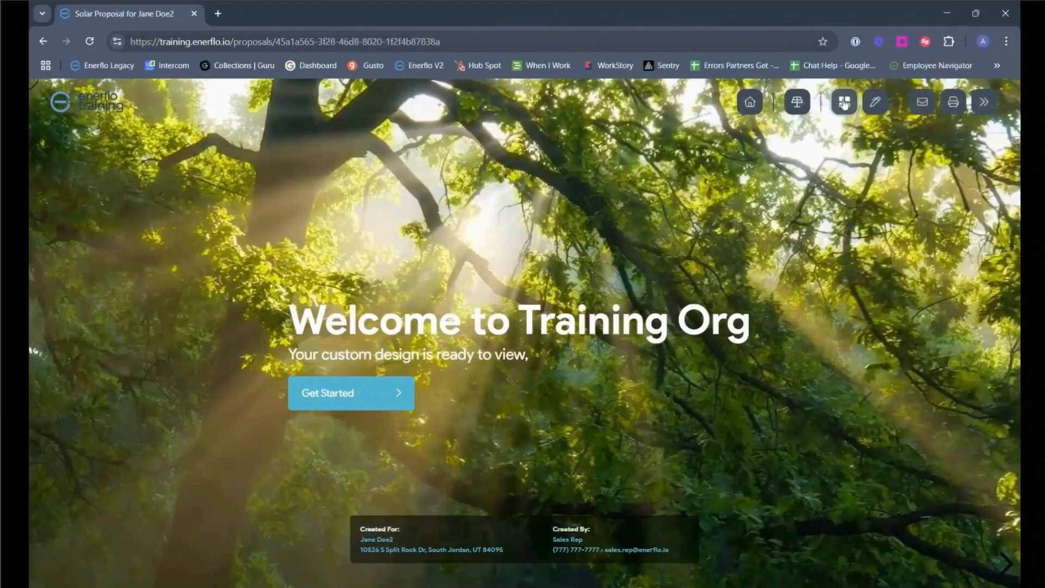
Jump to Finance Terms from the slide overview and start the Sunlight Financial application
left_click(844, 102)
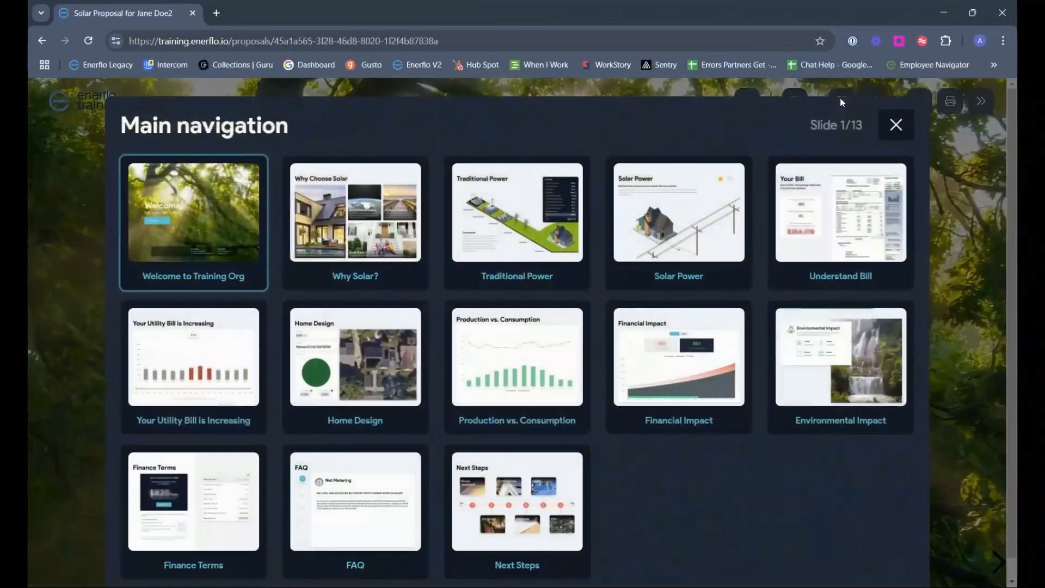
left_click(218, 493)
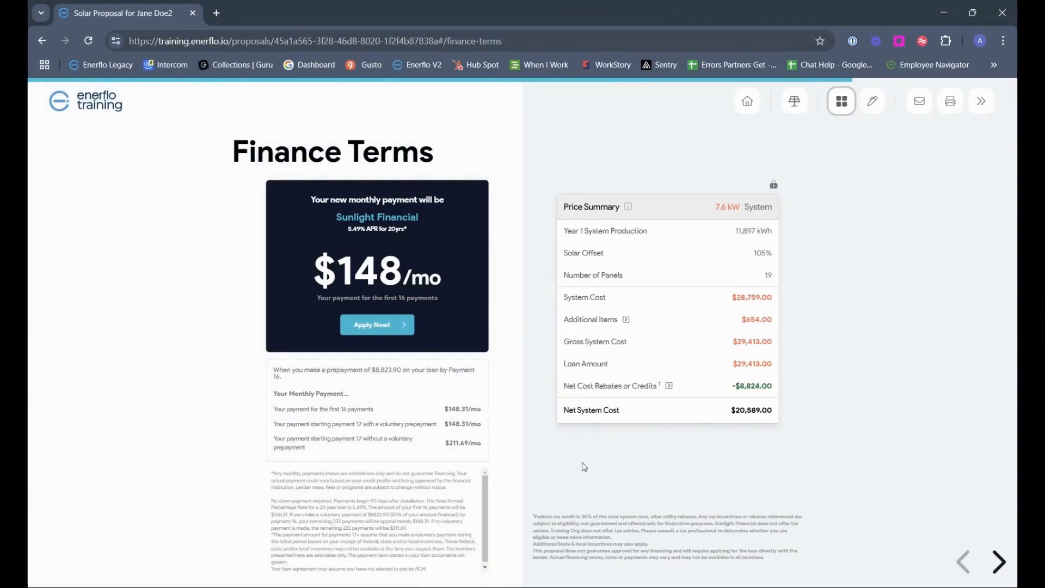
left_click(409, 325)
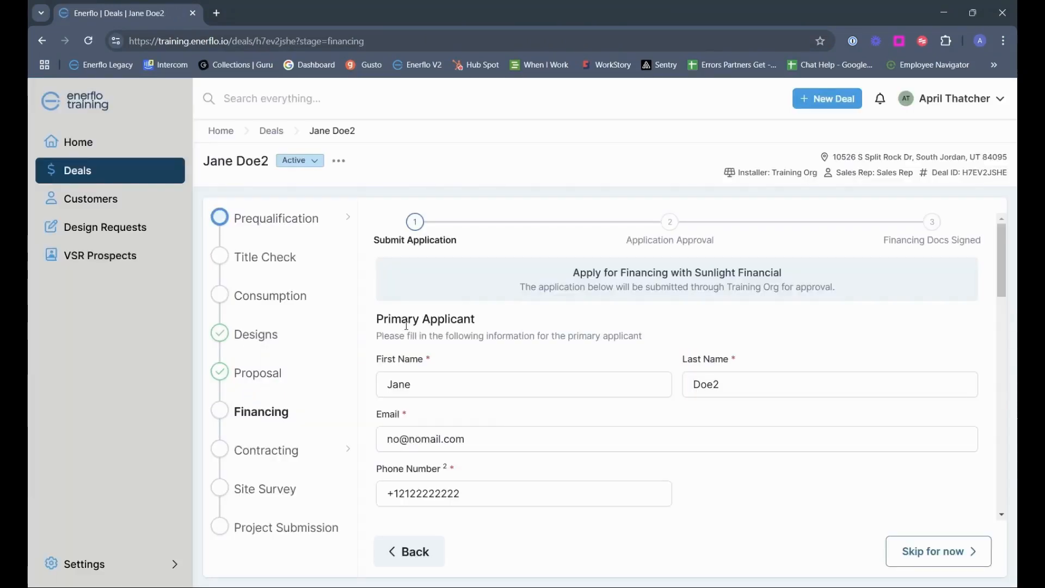
Enter the applicant's Social Security Number and date of birth
scroll(587, 333, "down", 5)
left_click(586, 332)
type("•••••")
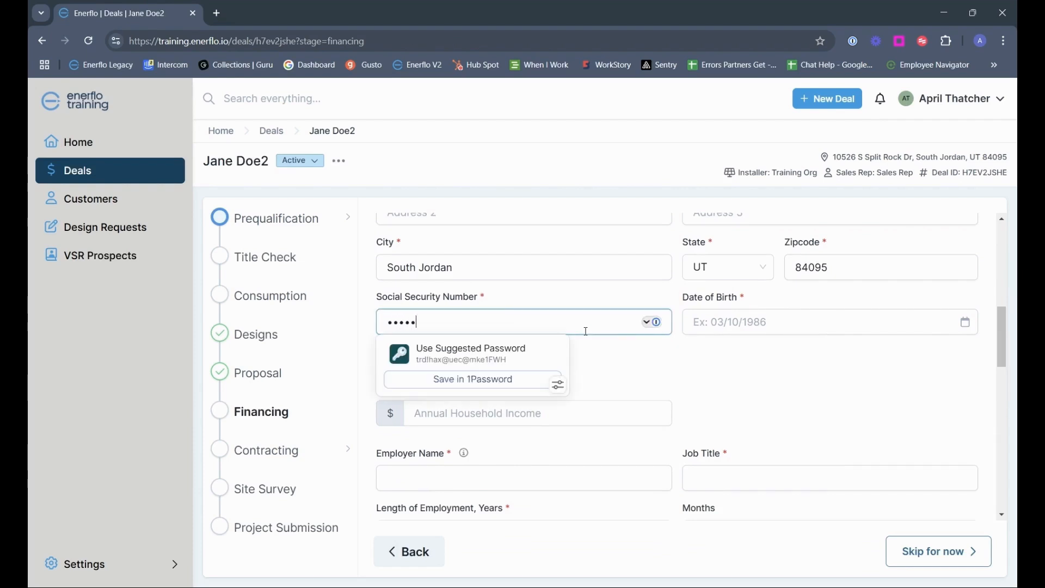
left_click(724, 325)
type("1/2/")
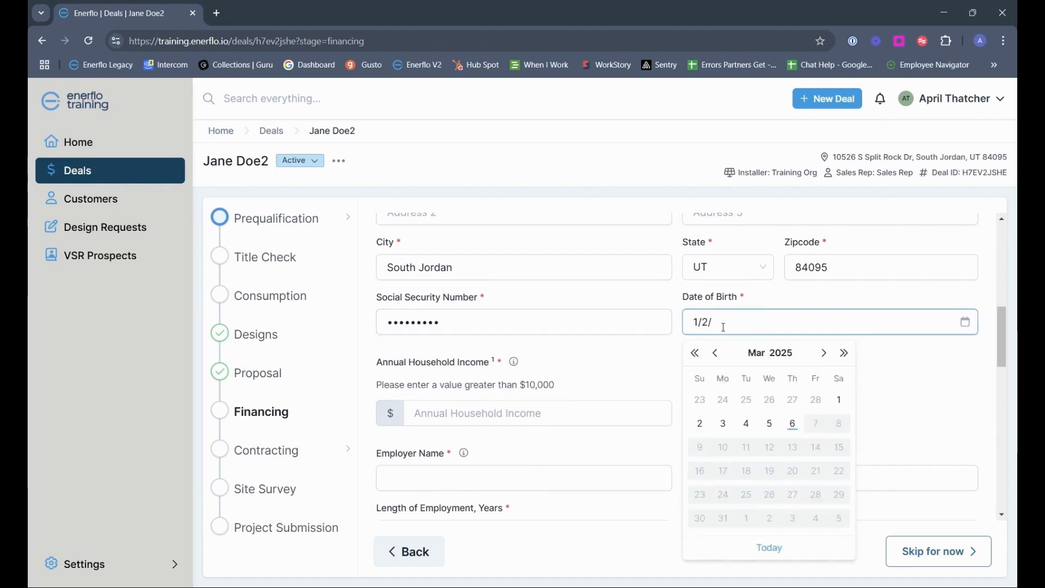
type("1990")
left_click(749, 404)
scroll(751, 410, "down", 3)
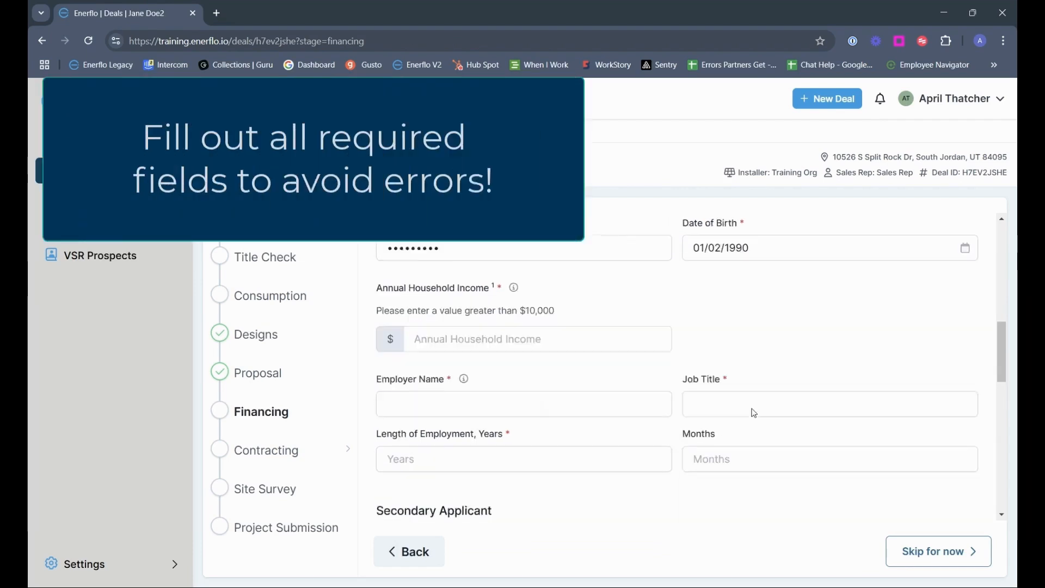
Add income, job title 'Mickey Mouse' and 20 years employed, accept the disclosures, and submit
left_click(525, 289)
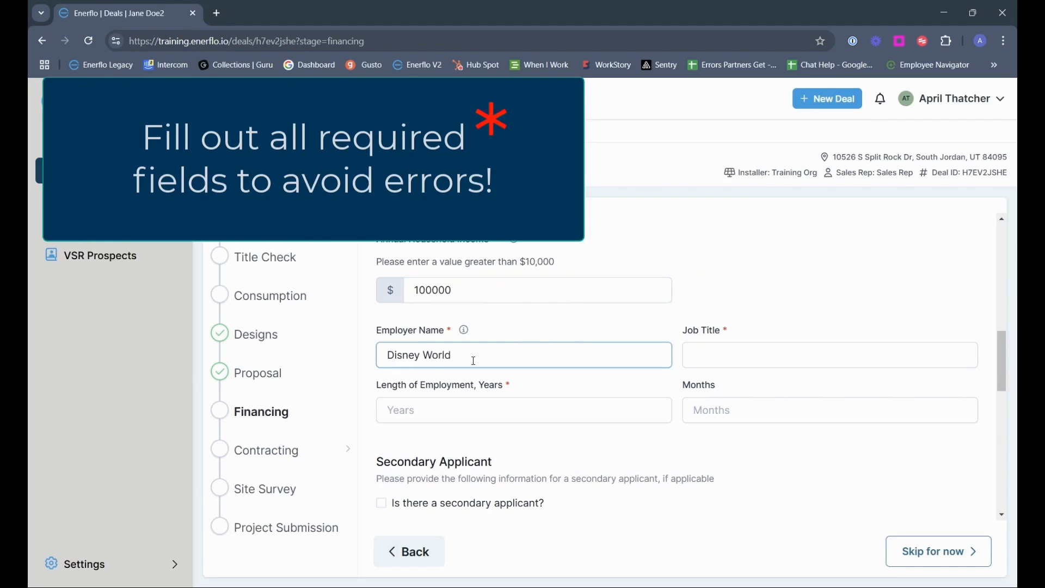
key("Tab")
type("Mickey Mouse")
key("Tab")
type("20")
scroll(471, 352, "down", 4)
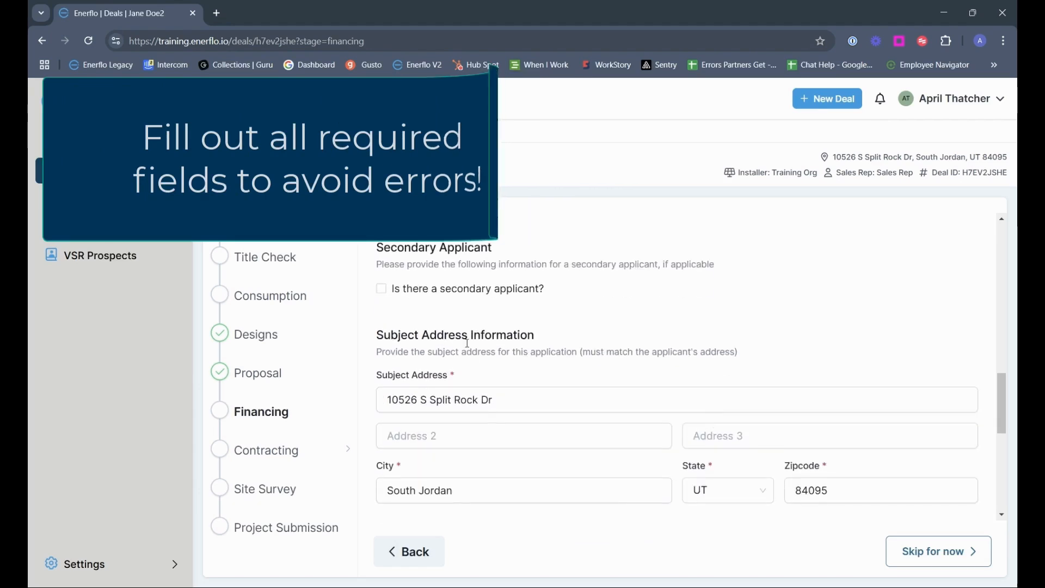
scroll(544, 353, "down", 10)
left_click(381, 463)
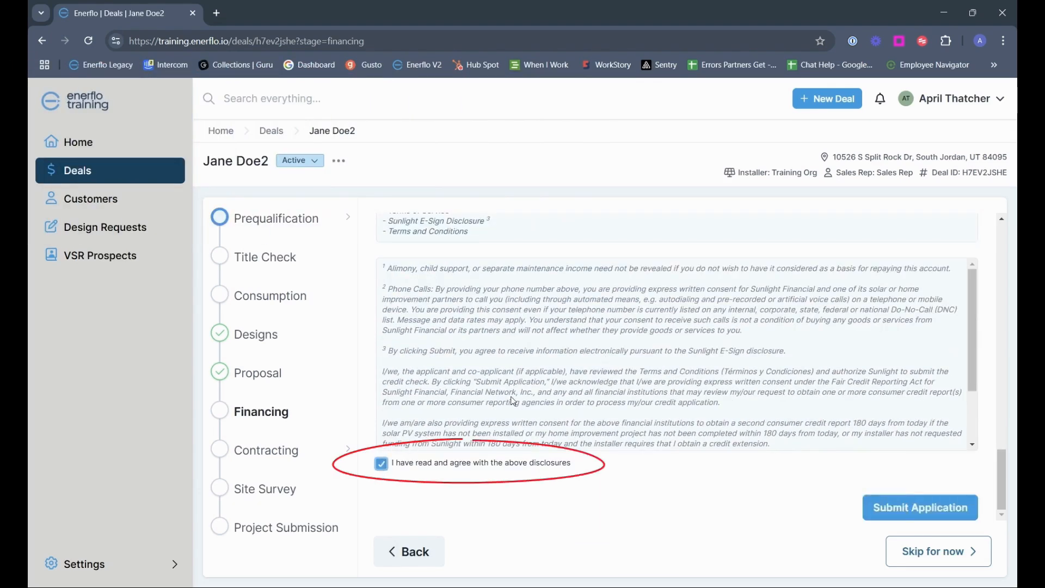
left_click(924, 512)
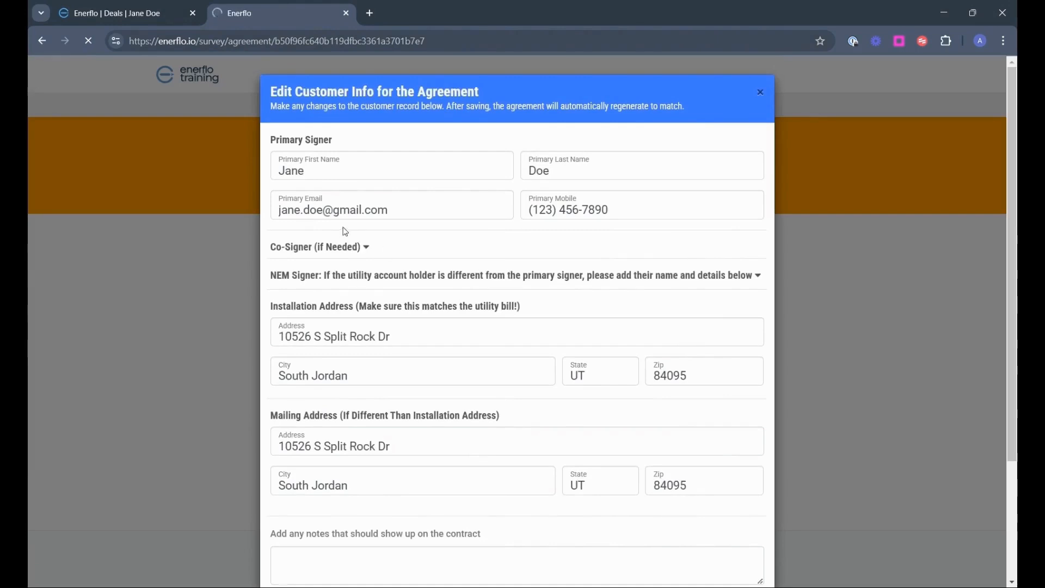
Fill in the co-signer details under Co-Signer (If Needed) and save to regenerate the agreement
left_click(365, 249)
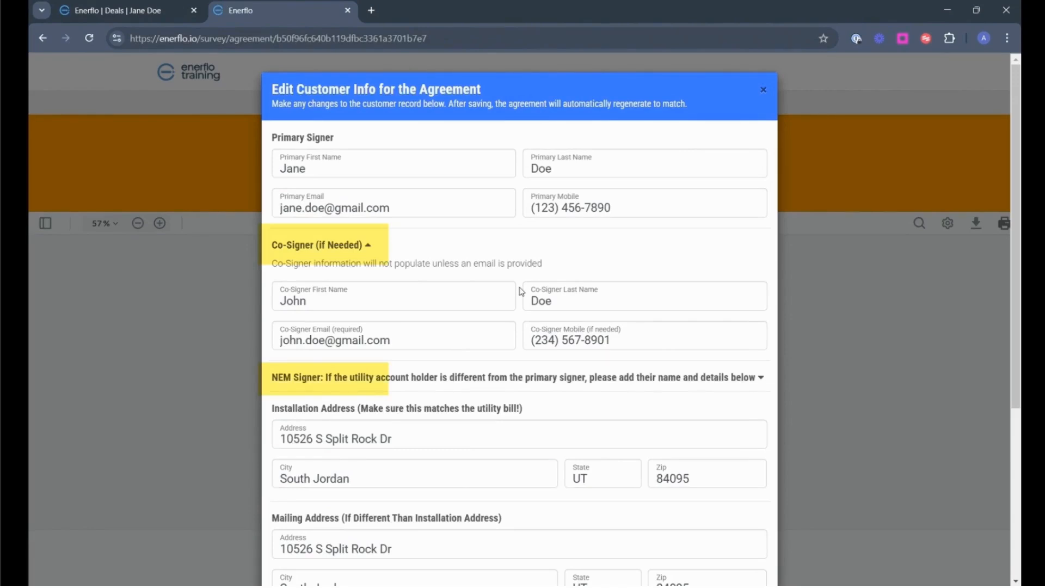
scroll(521, 291, "down", 5)
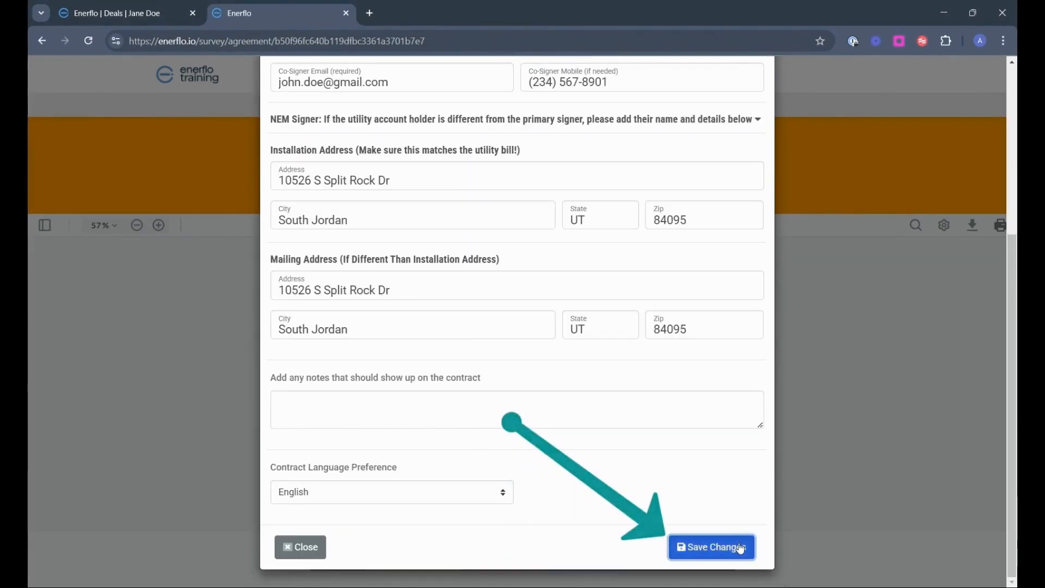
left_click(740, 547)
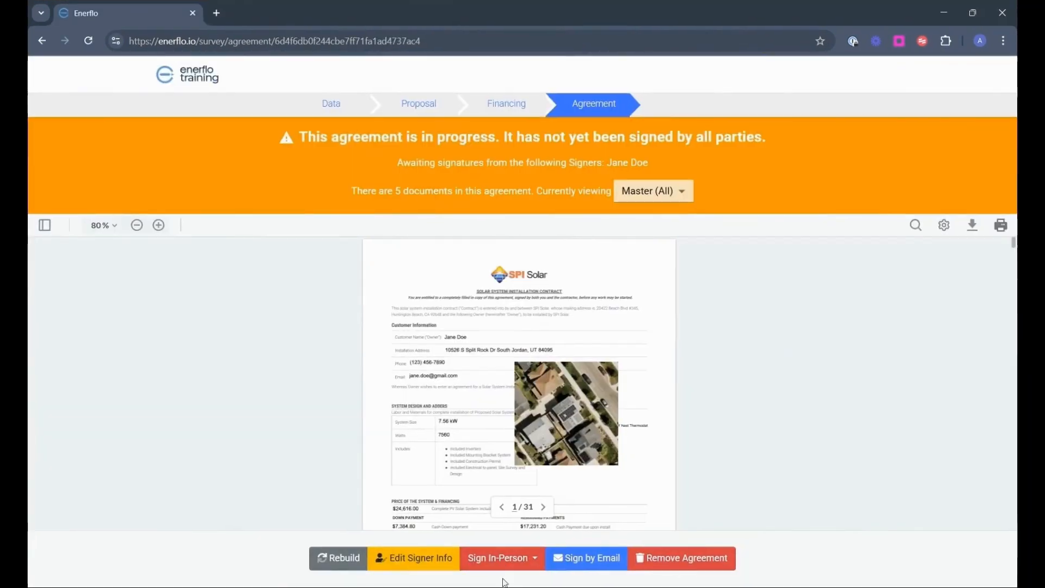
Start in-person signing as the Primary Signer and agree to use an electronic signature
left_click(504, 566)
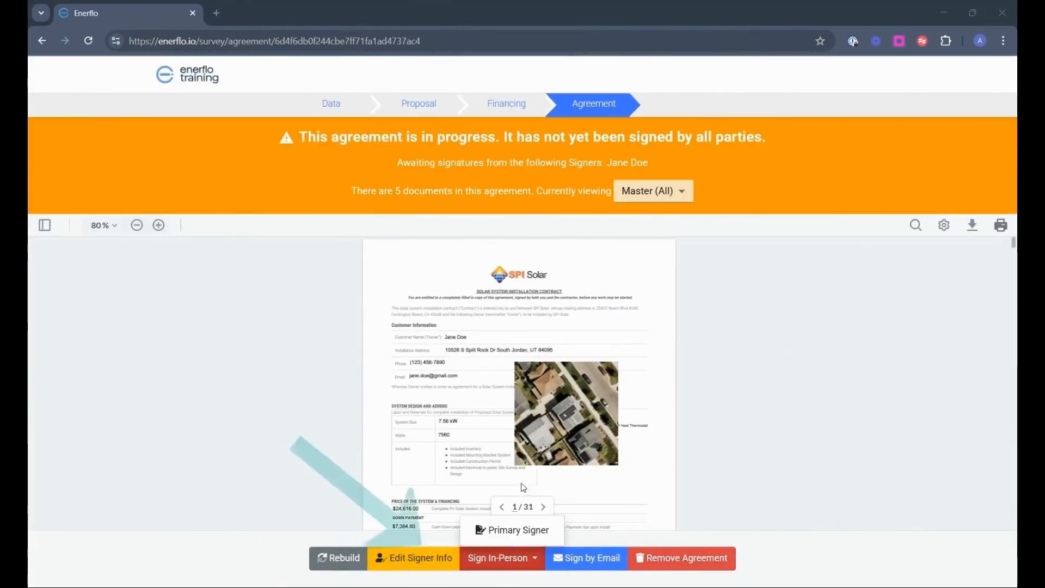
left_click(517, 539)
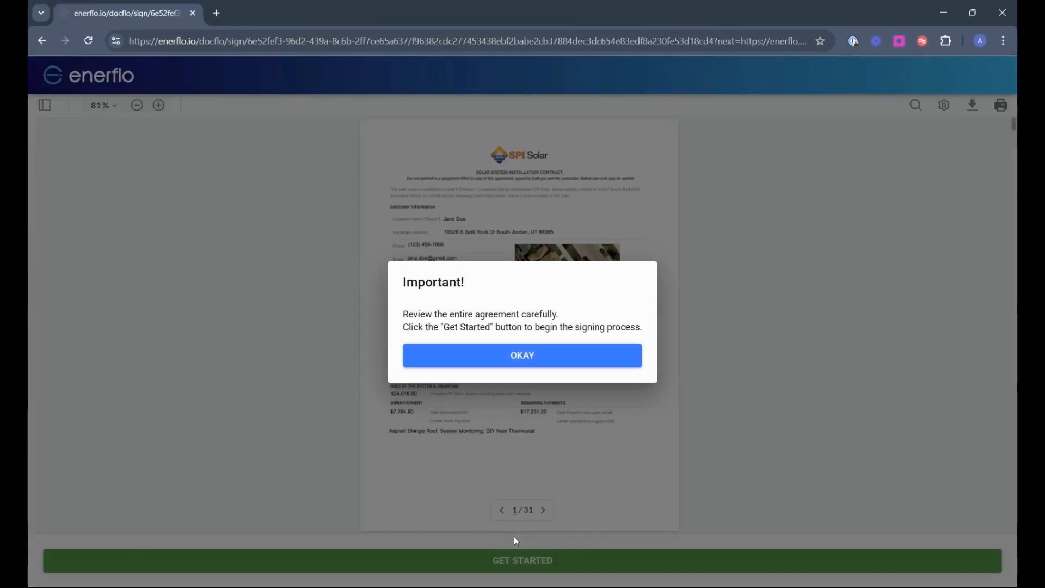
left_click(551, 360)
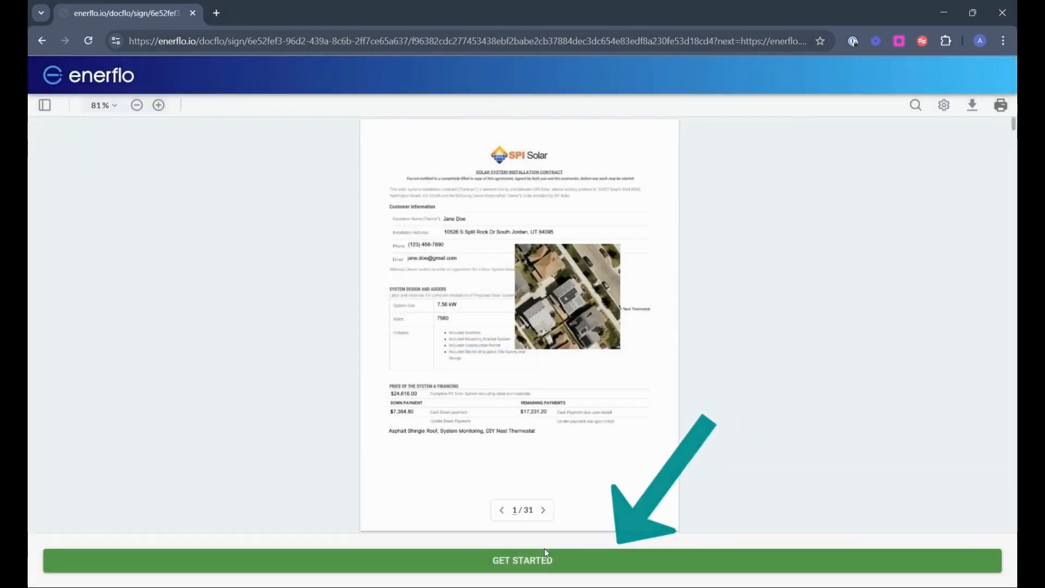
left_click(539, 566)
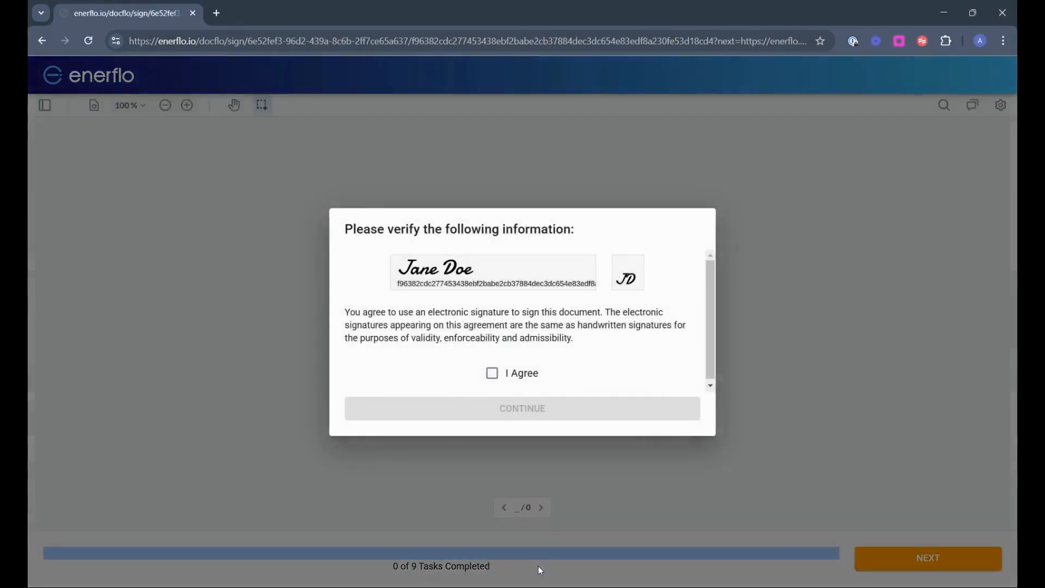
left_click(493, 375)
left_click(534, 408)
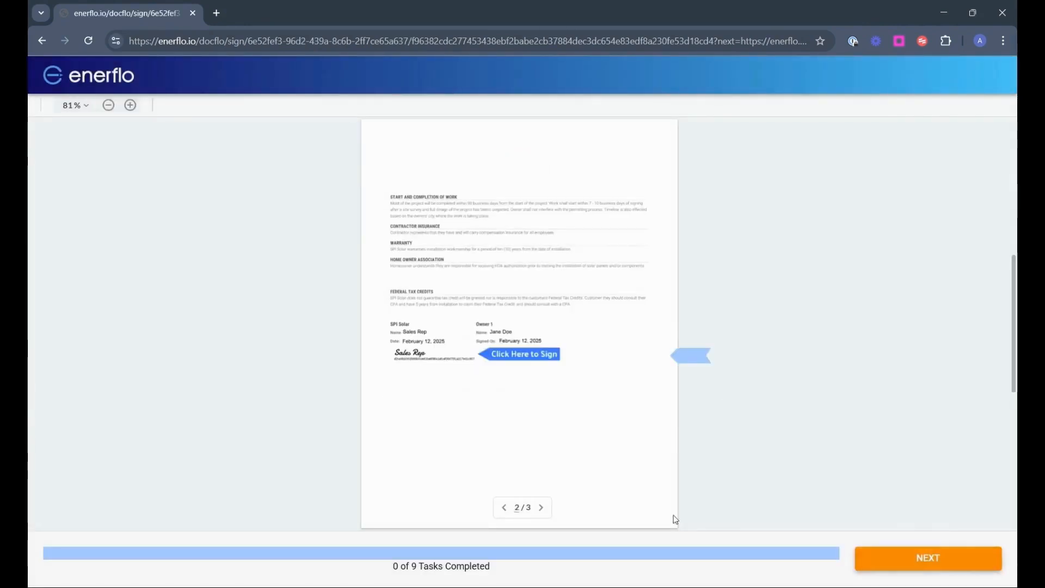
Sign the page 3 tag, the customer signature tag and the page 2 tag
left_click(893, 557)
left_click(438, 338)
left_click(904, 561)
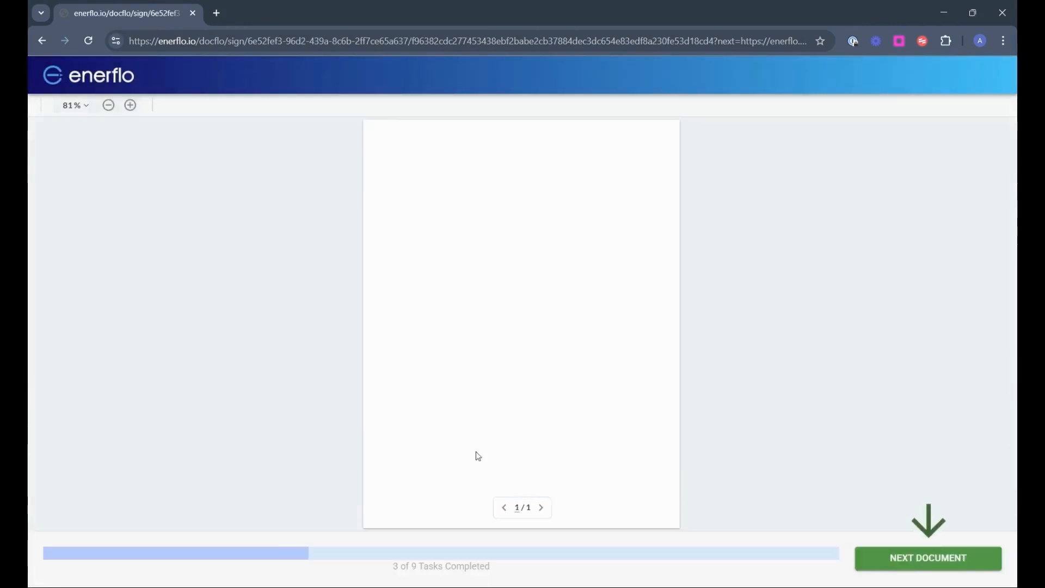
left_click(903, 562)
left_click(445, 329)
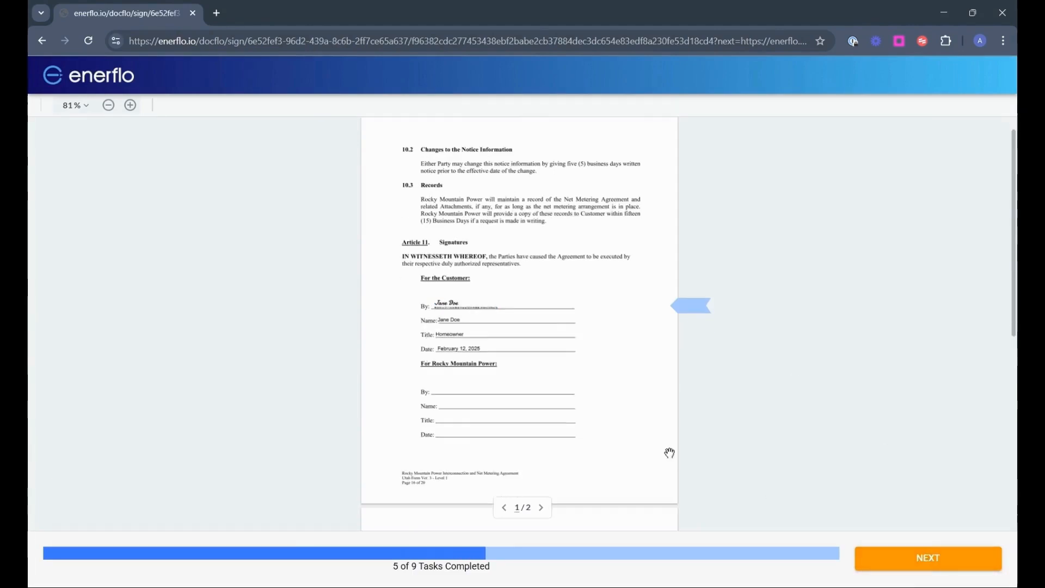
left_click(904, 565)
left_click(542, 263)
Sign the page 19 tag and the last document, then save all signatures
left_click(896, 565)
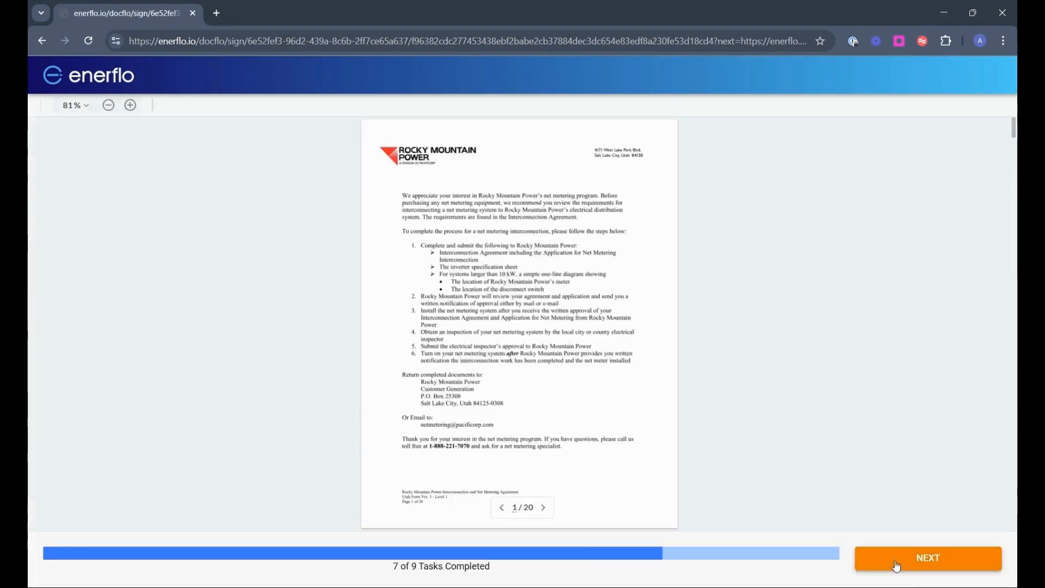
left_click(896, 564)
left_click(530, 261)
left_click(895, 564)
scroll(556, 407, "down", 1)
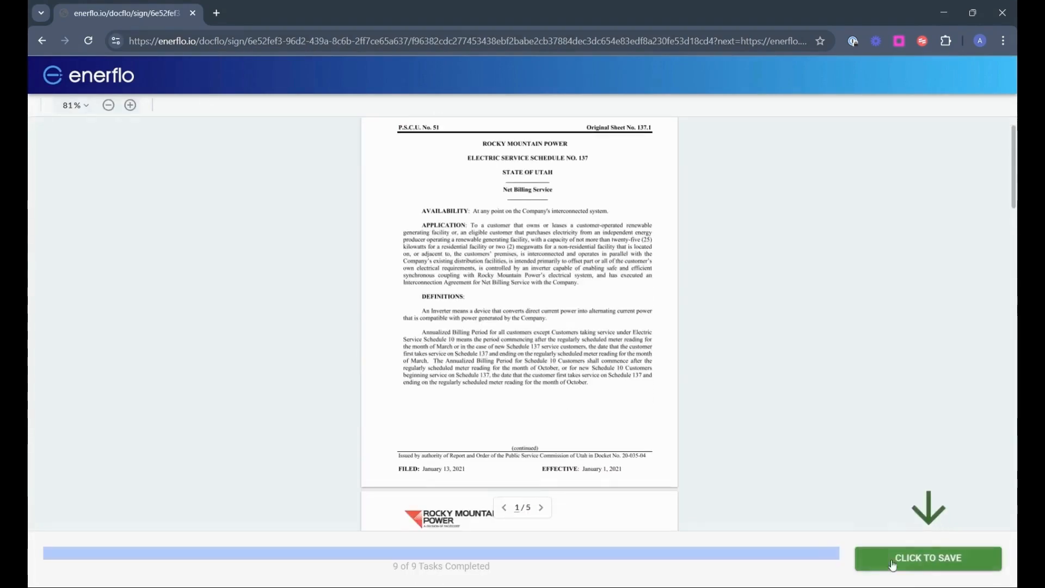
left_click(892, 565)
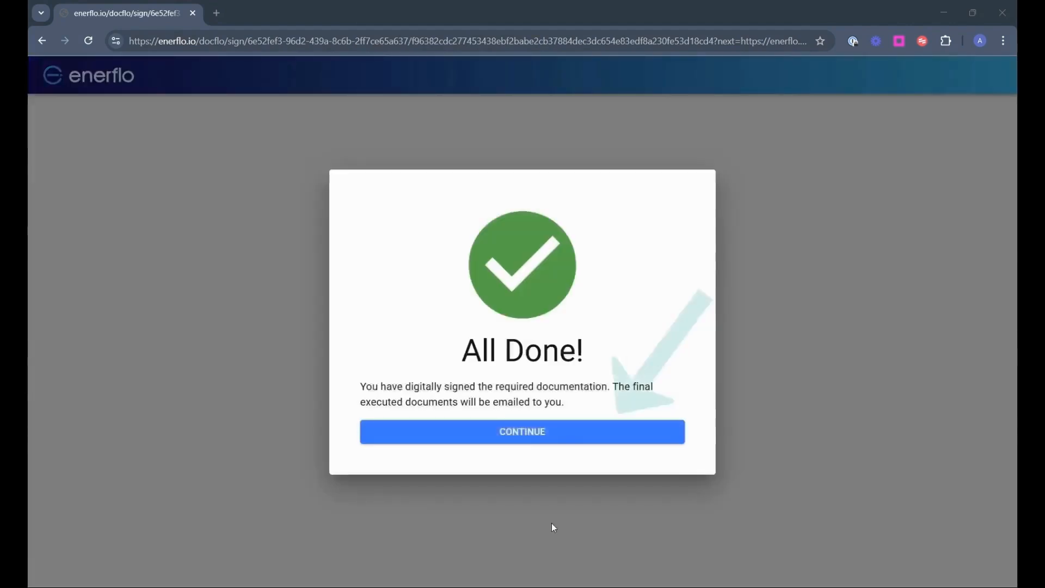
Continue from the All Done dialog to the signed agreement and return to the deal page
left_click(528, 437)
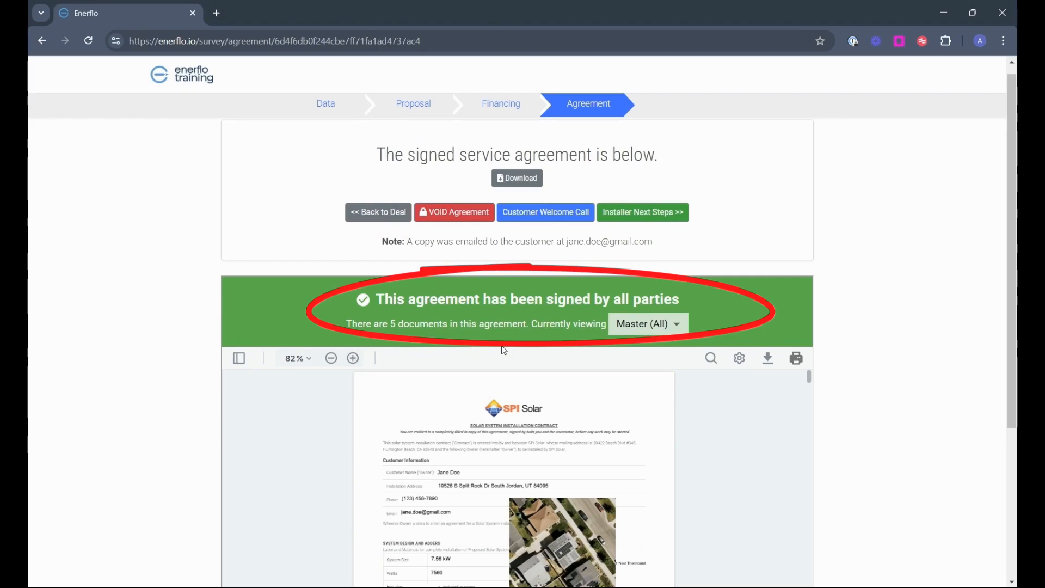
left_click(652, 214)
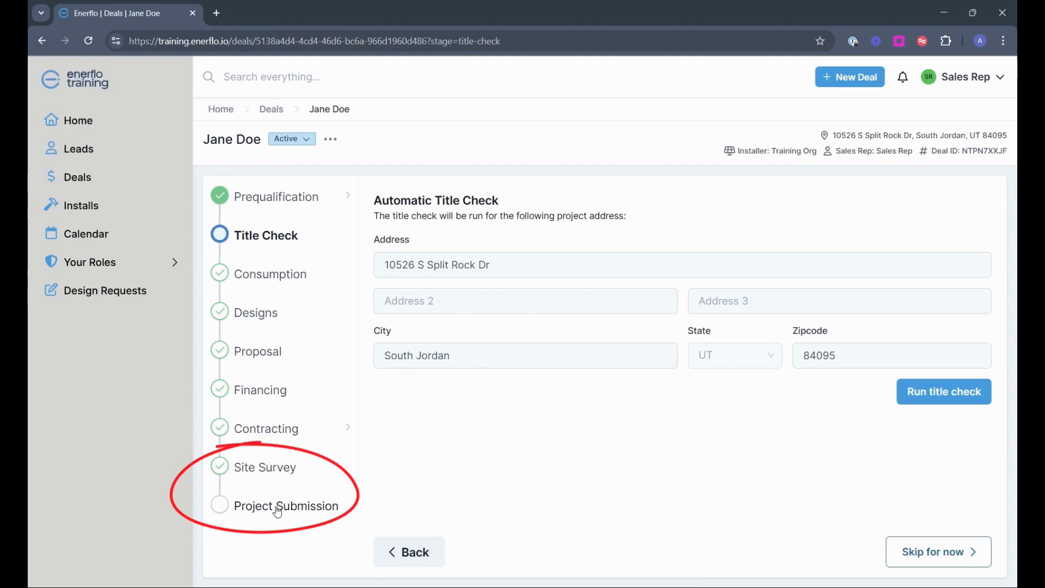
Review the Project Submission checklist and choose Yes, Complete and Lock Deal
left_click(278, 509)
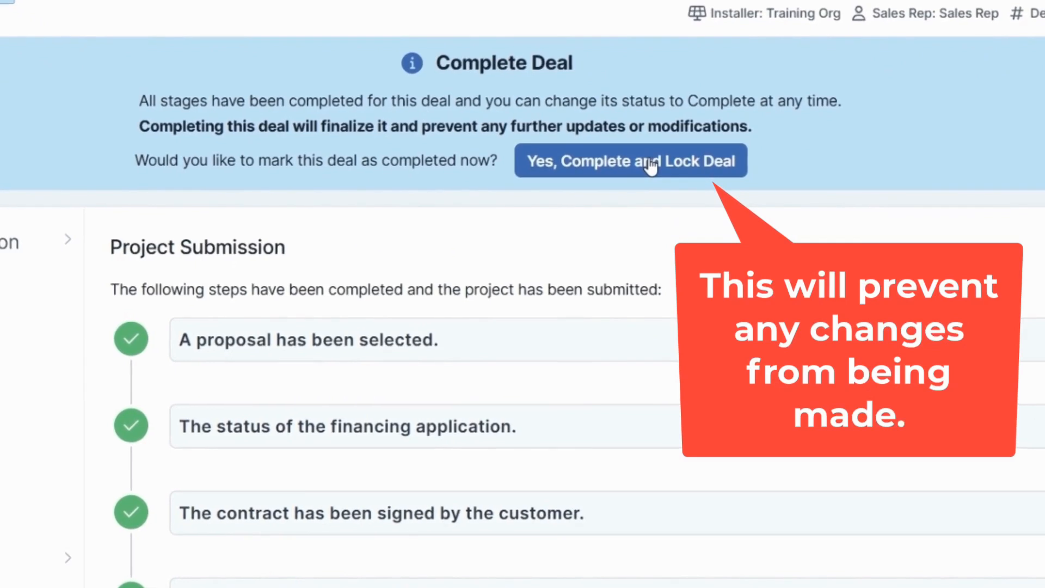
left_click(657, 175)
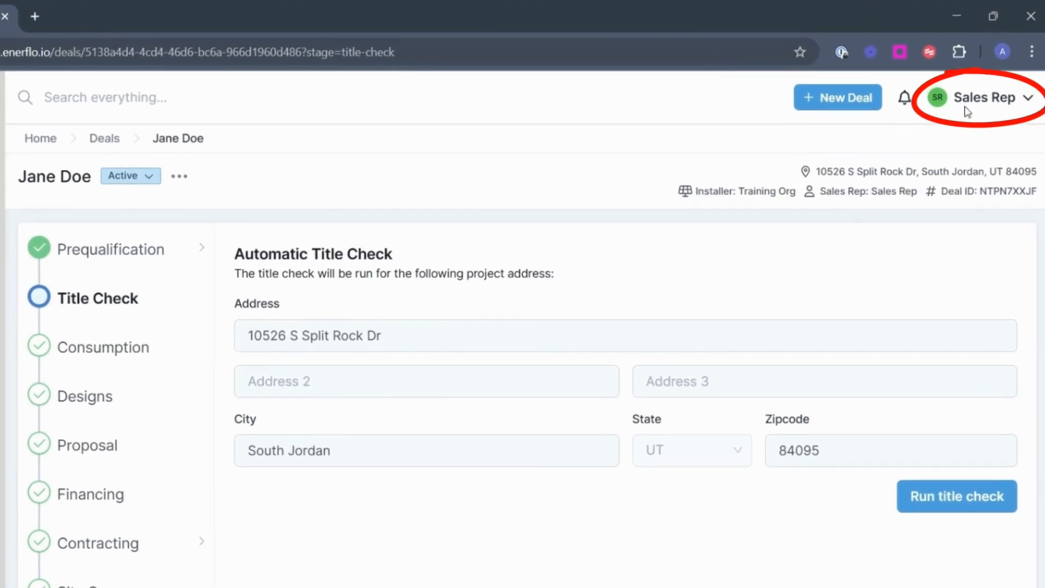
Ask Talk to Enerflo support chat how to view the install after project submission
left_click(982, 101)
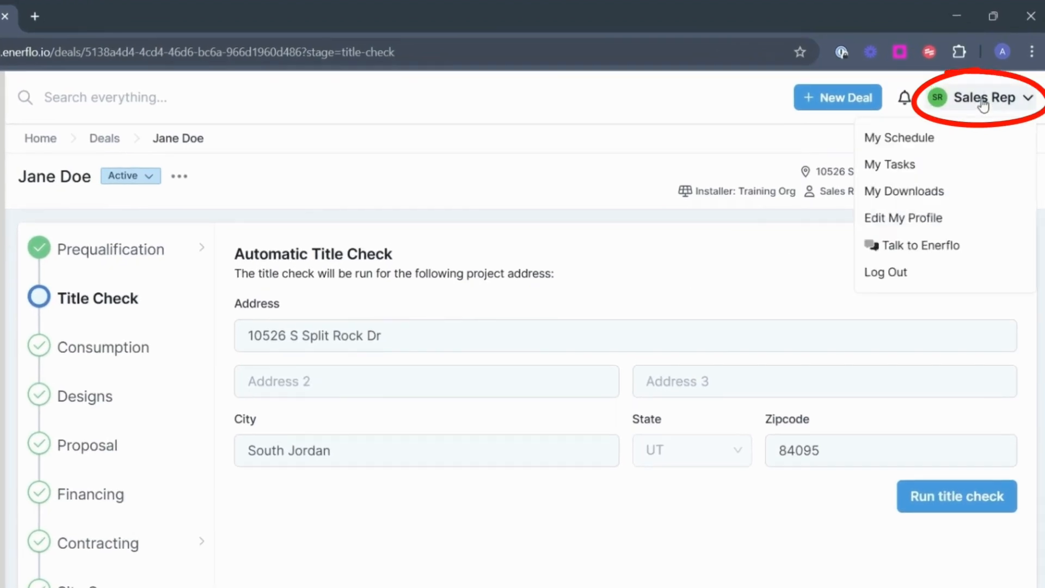
left_click(903, 252)
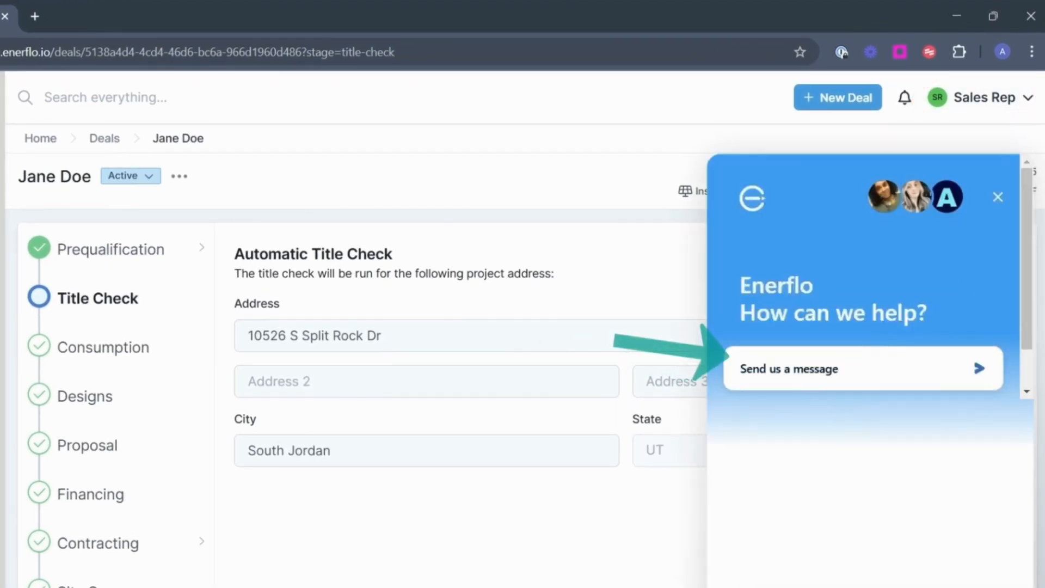
left_click(828, 372)
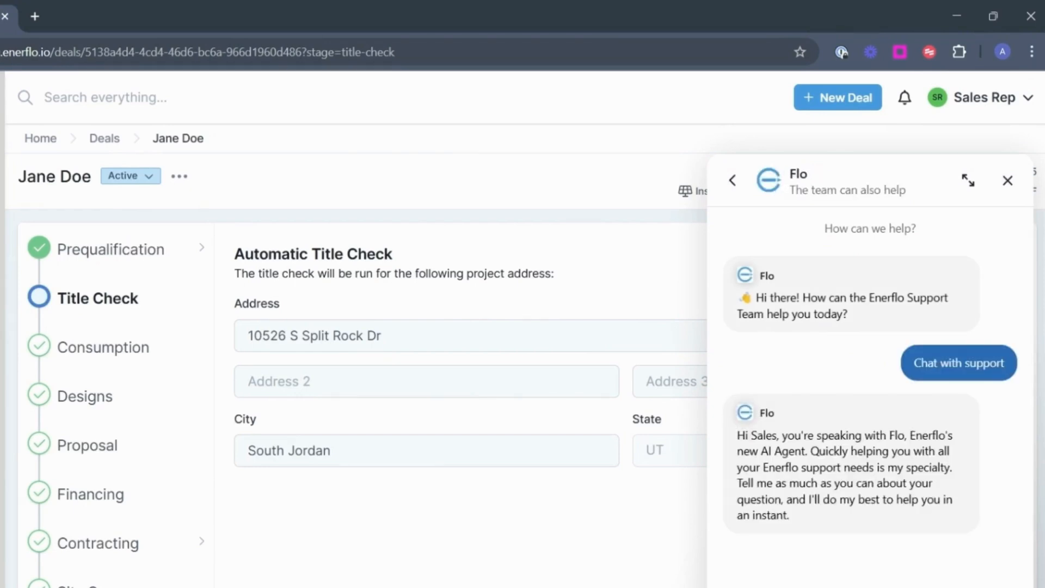
key("Return")
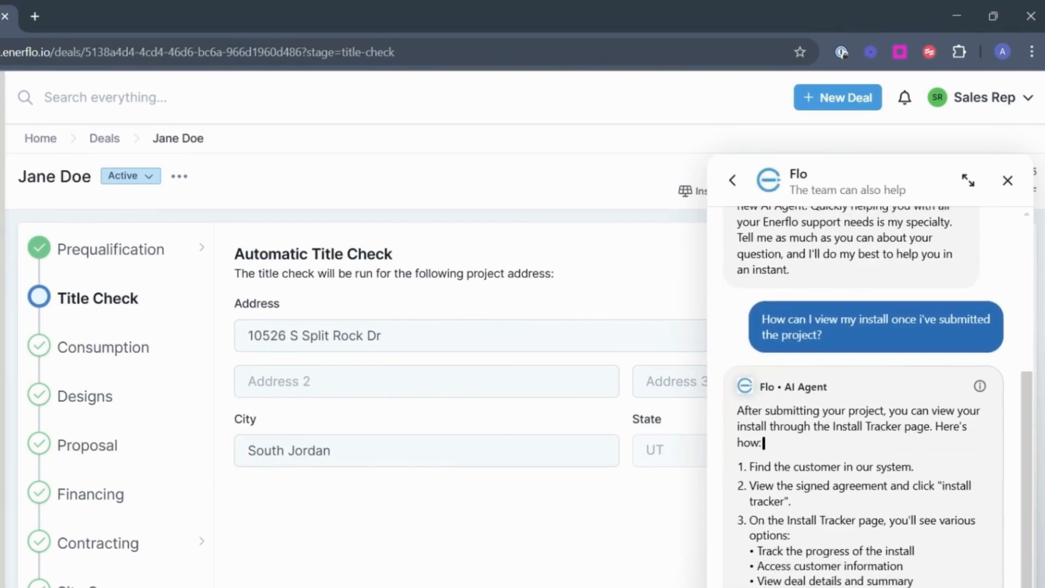